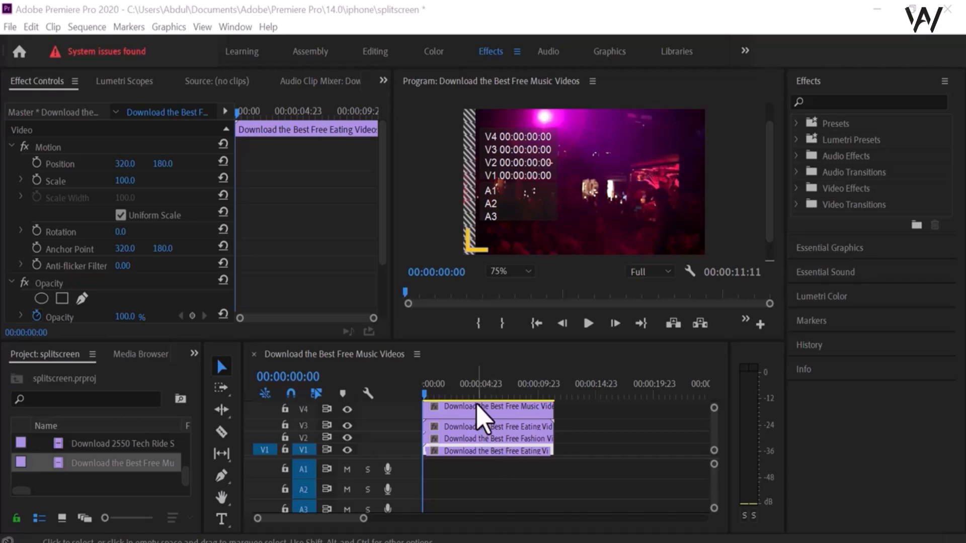
Set the scale of the music video clip on track V4 to 50.
{"action": "left_click", "coordinate": [478, 406]}
{"action": "left_click_drag", "start_coordinate": [125, 181], "coordinate": [118, 181]}
{"action": "left_click", "coordinate": [124, 180]}
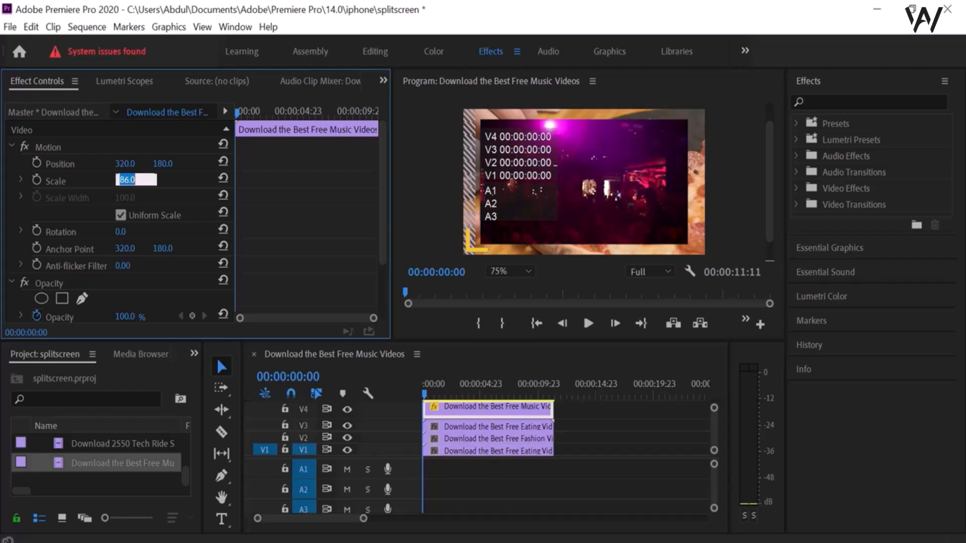
{"action": "type", "text": "50"}
{"action": "key", "text": "Return"}
Set the scale of the pizza eating clip on track V3 to 50.
{"action": "left_click", "coordinate": [503, 429]}
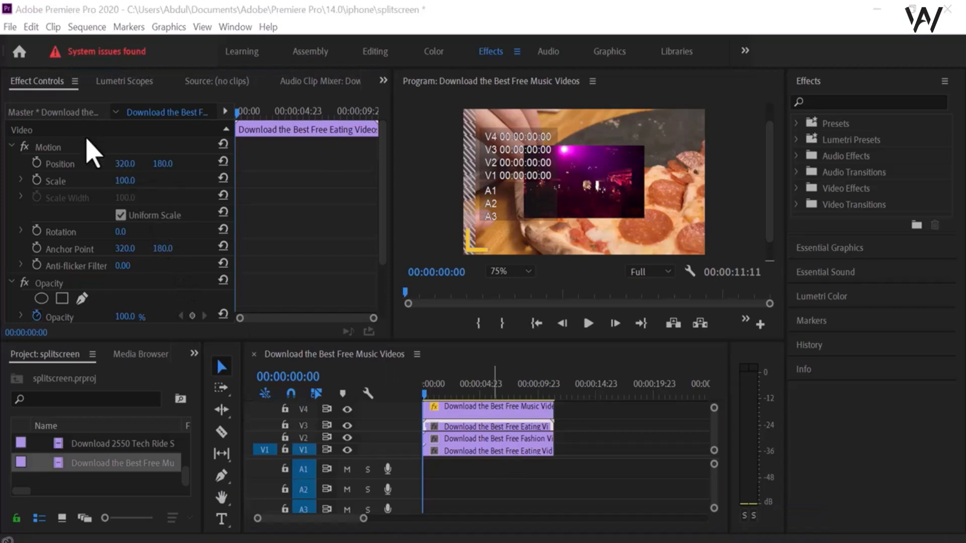
{"action": "left_click", "coordinate": [121, 181]}
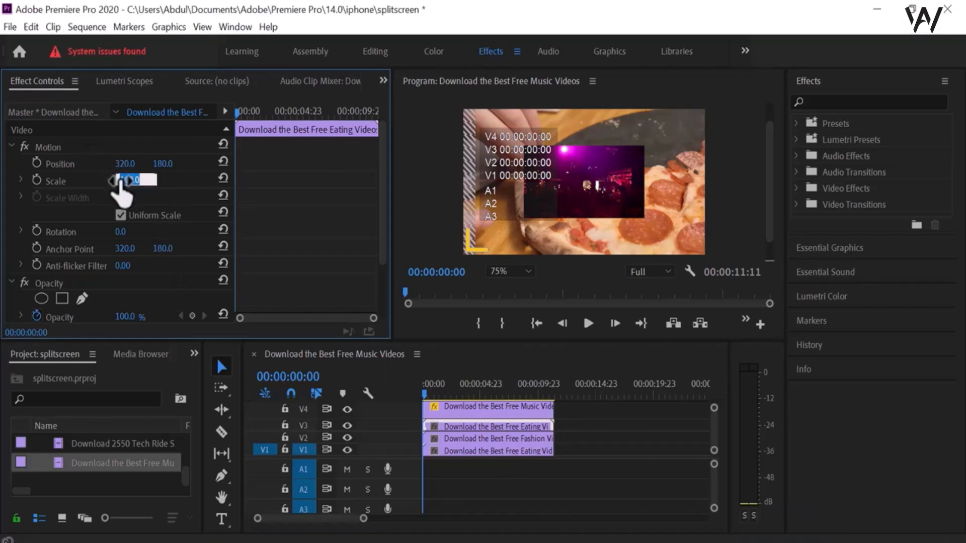
{"action": "type", "text": "50"}
{"action": "key", "text": "Return"}
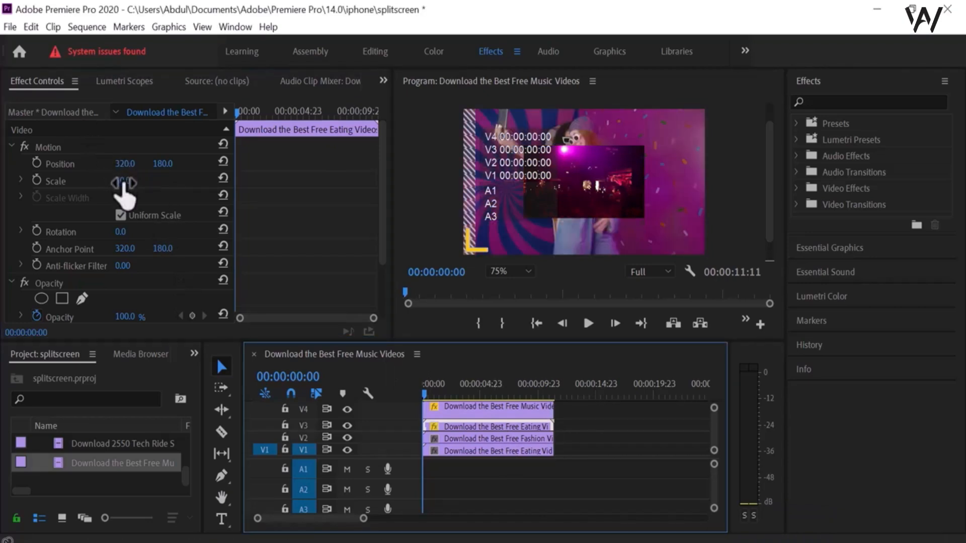
Set the scale of the fashion video clip on track V2 to 50.
{"action": "left_click", "coordinate": [466, 437]}
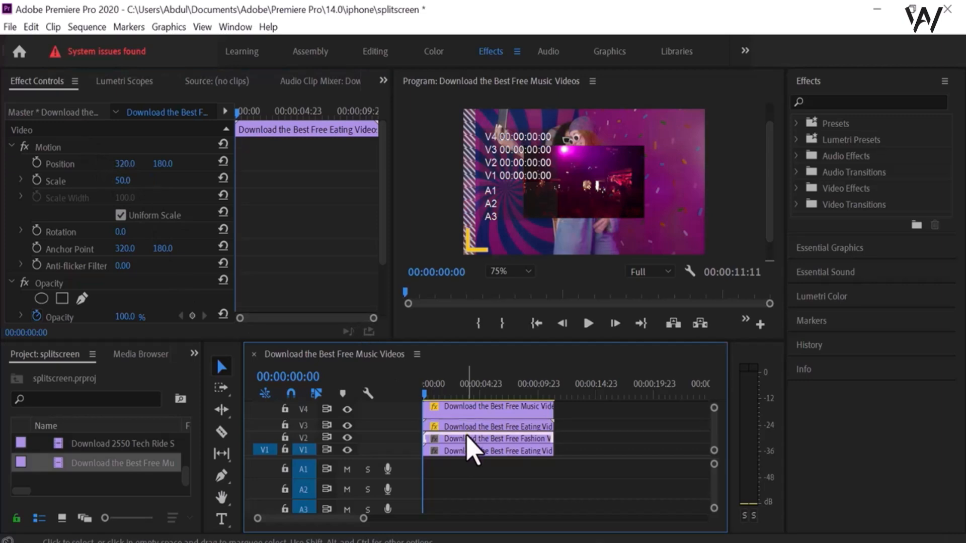
{"action": "left_click", "coordinate": [125, 180]}
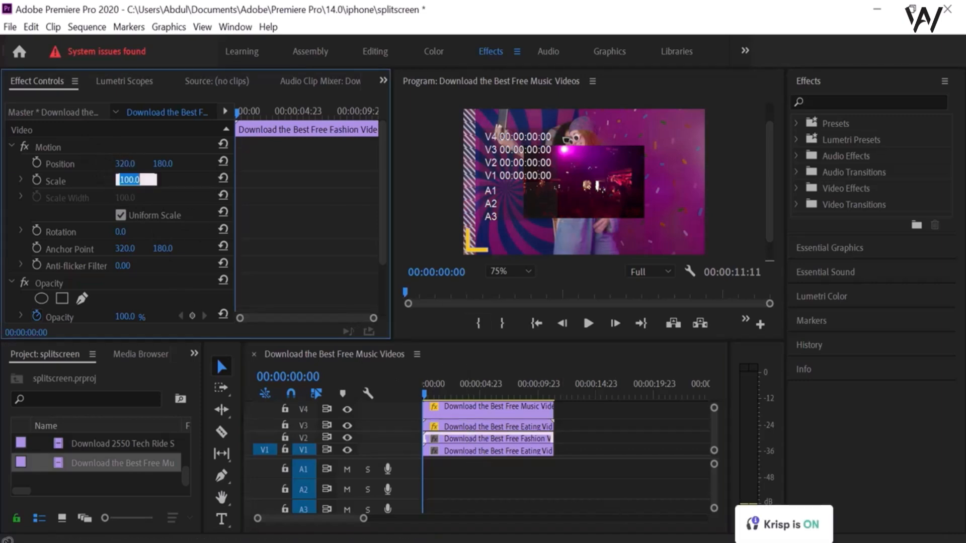
{"action": "key", "text": "BackSpace"}
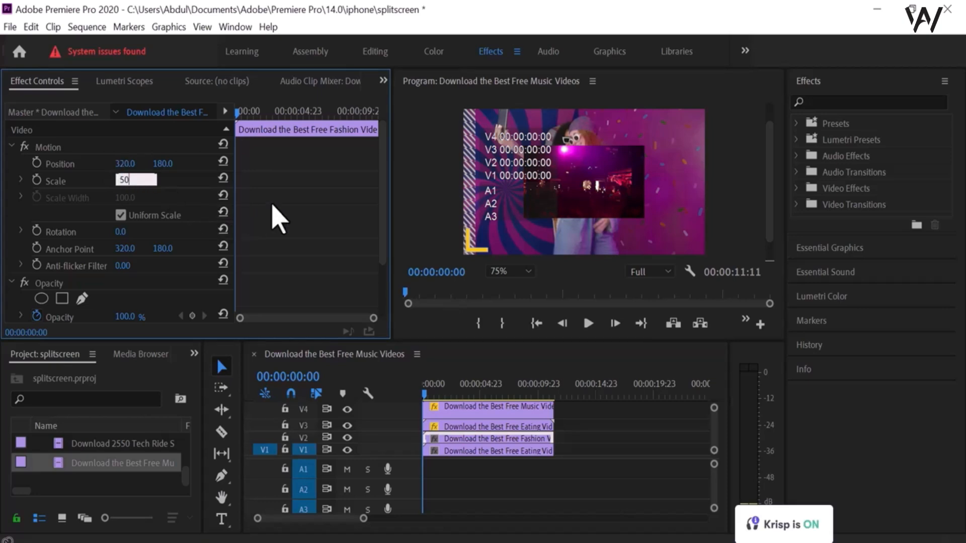
{"action": "key", "text": "Return"}
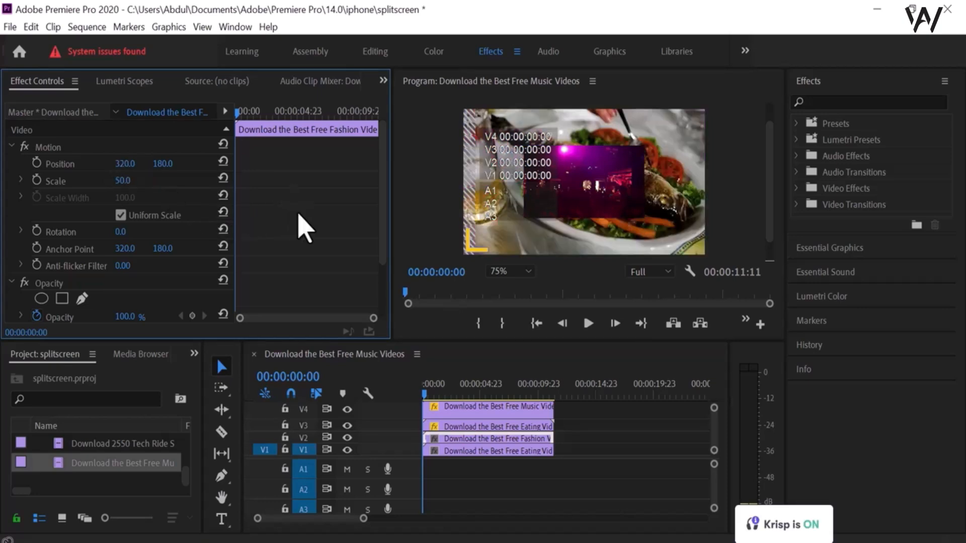
Set the scale of the fish dish clip on track V1 to 50.
{"action": "left_click", "coordinate": [492, 450]}
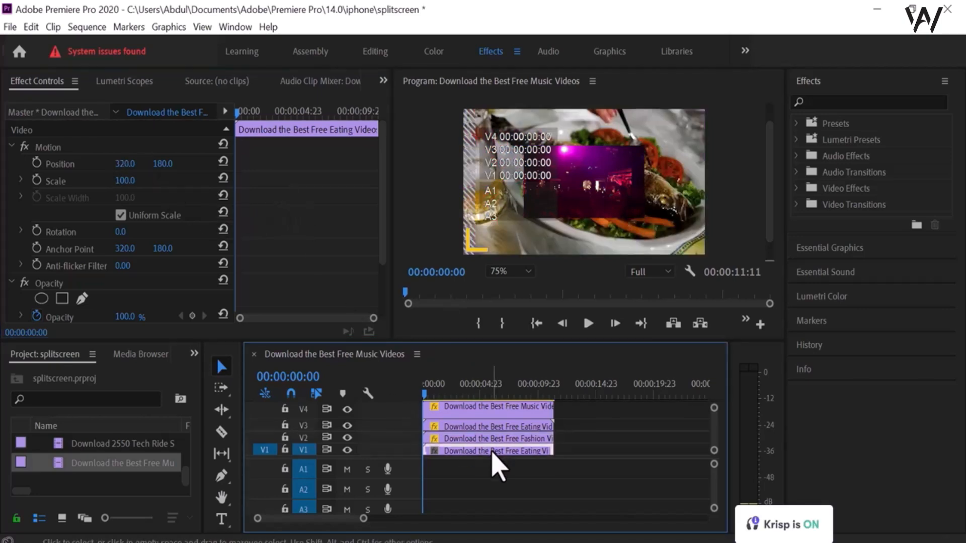
{"action": "left_click", "coordinate": [125, 180]}
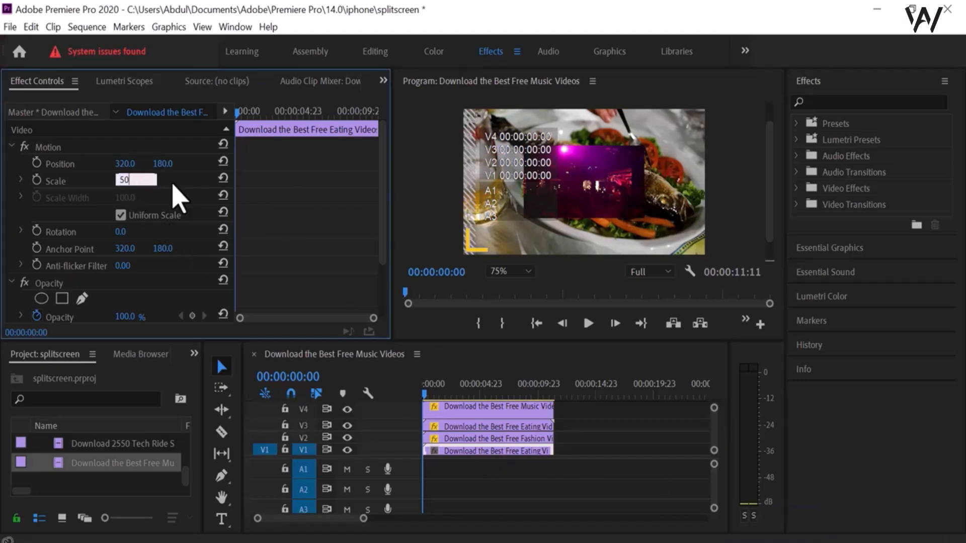
{"action": "key", "text": "Return"}
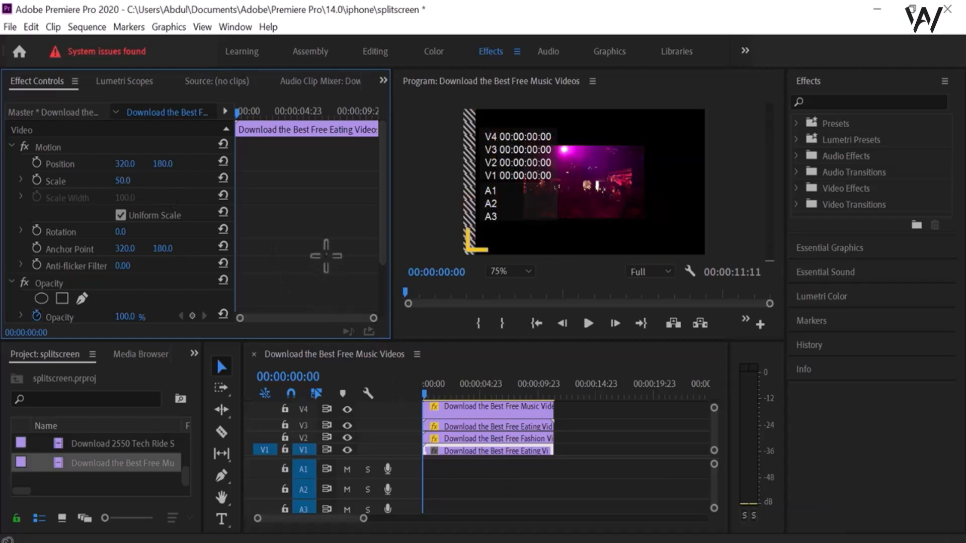
Move the V4 music clip to the frame's upper-left quadrant (160, 90) and the V3 pizza clip to the lower-left quadrant (160, 270).
{"action": "left_click", "coordinate": [573, 199]}
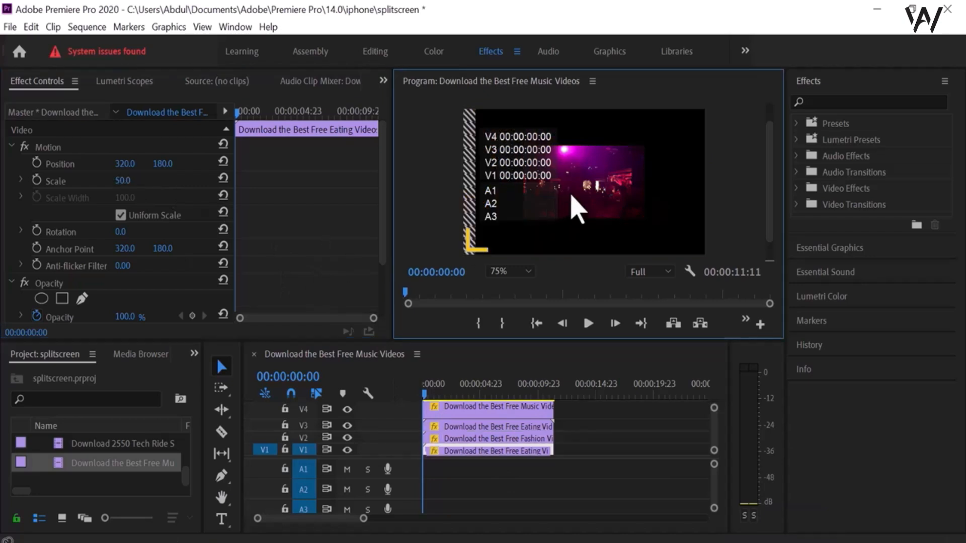
{"action": "left_click", "coordinate": [500, 408]}
{"action": "left_click", "coordinate": [551, 186]}
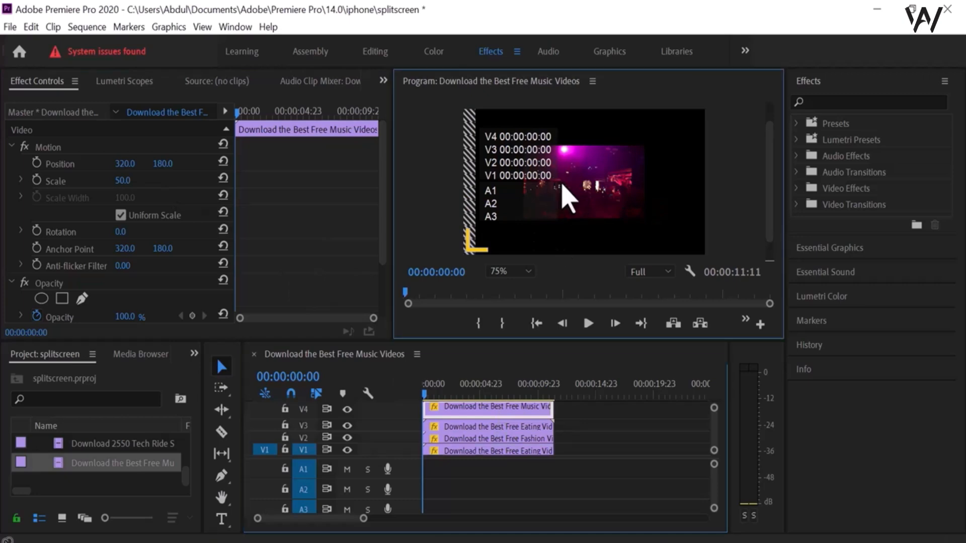
{"action": "left_click", "coordinate": [579, 194]}
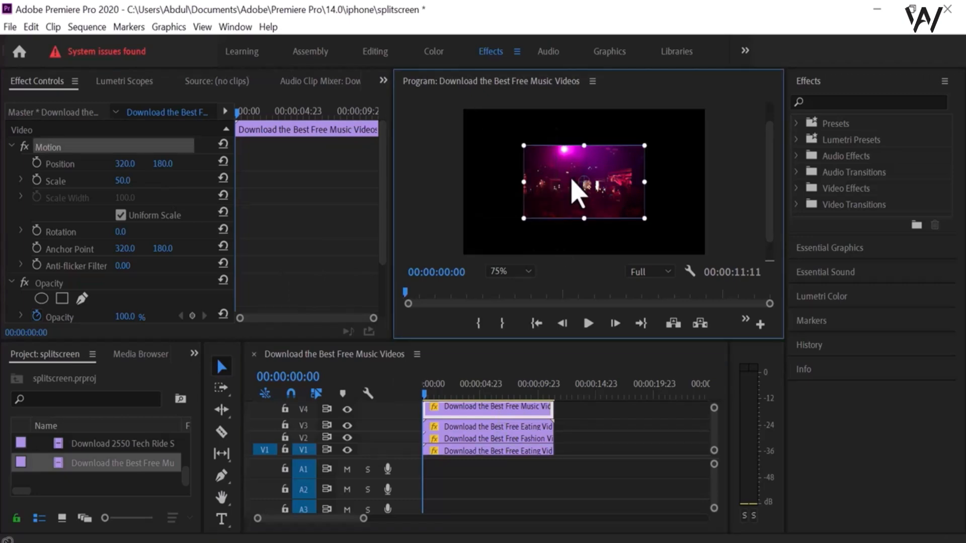
{"action": "left_click_drag", "start_coordinate": [572, 180], "coordinate": [500, 145]}
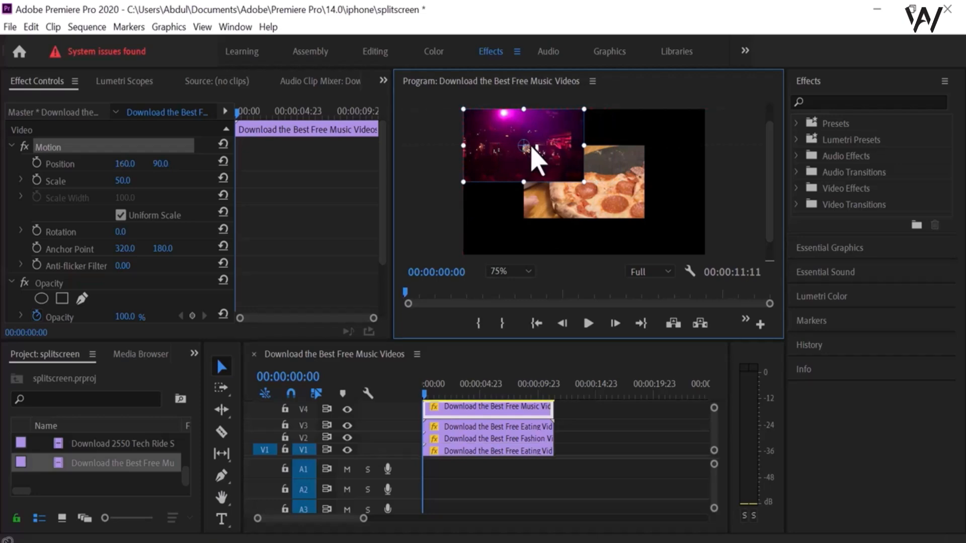
{"action": "left_click", "coordinate": [611, 209]}
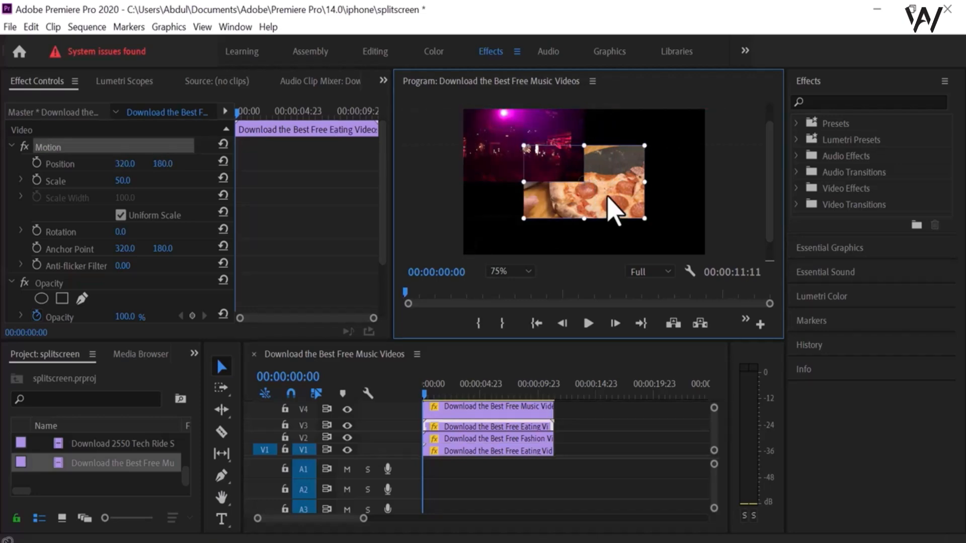
{"action": "left_click_drag", "start_coordinate": [608, 197], "coordinate": [539, 244]}
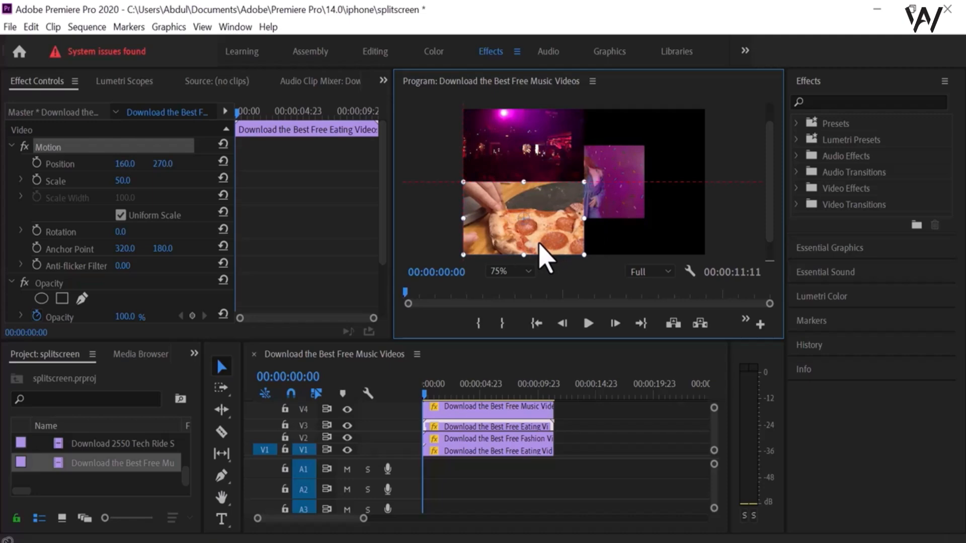
Move the V2 fashion clip to the frame's upper-right quadrant (480, 90) and the V1 fish clip to the lower-right quadrant (480, 270).
{"action": "left_click", "coordinate": [602, 181]}
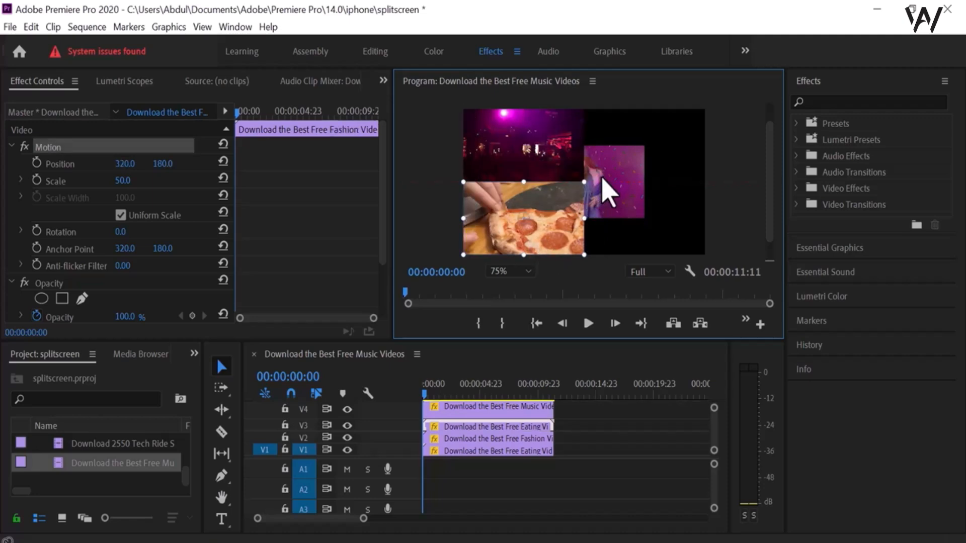
{"action": "left_click_drag", "start_coordinate": [603, 179], "coordinate": [660, 133]}
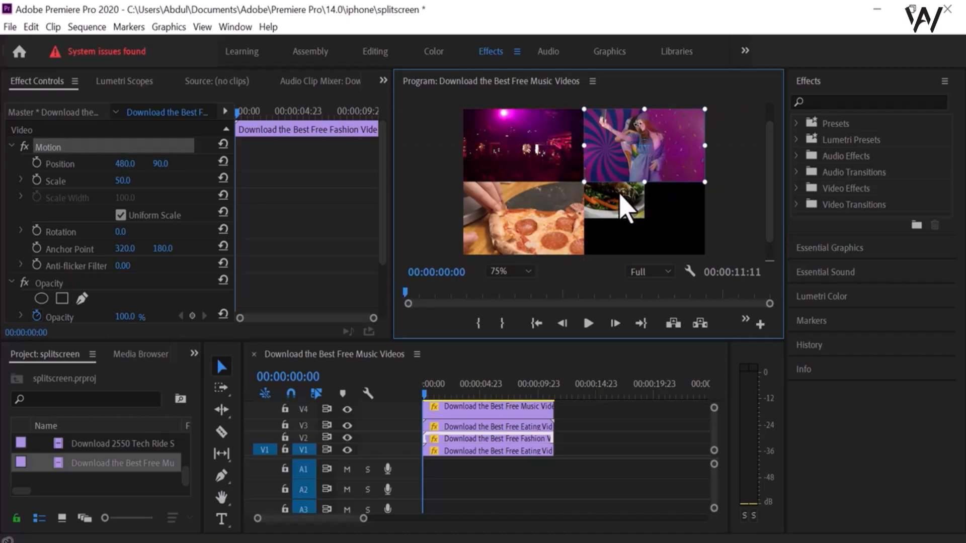
{"action": "left_click_drag", "start_coordinate": [625, 206], "coordinate": [683, 231]}
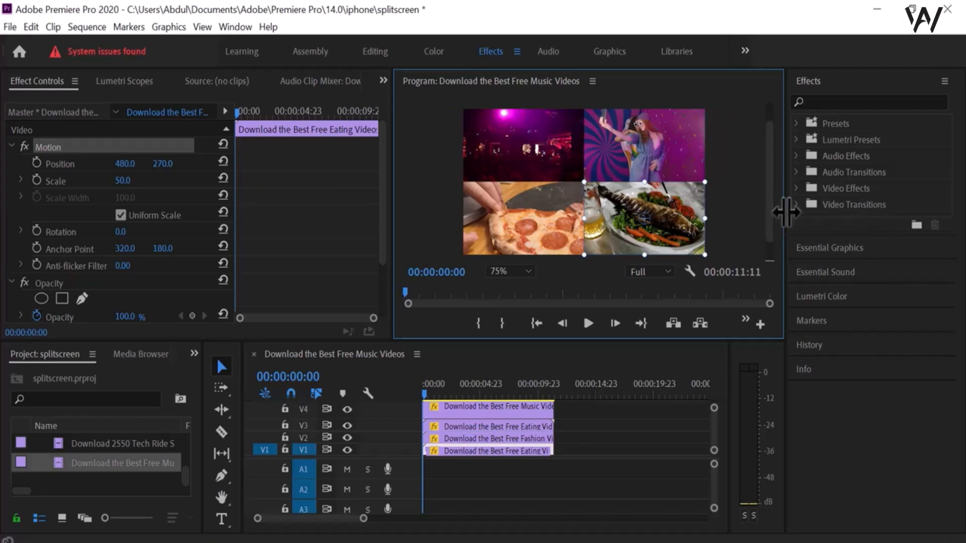
Widen the program preview by narrowing the effects area, and give the timeline slightly more height.
{"action": "left_click", "coordinate": [878, 215]}
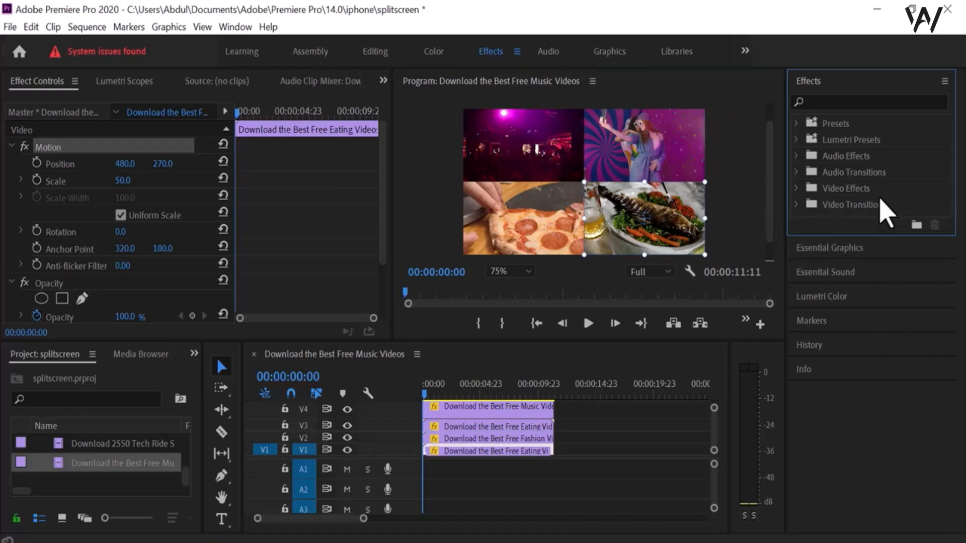
{"action": "left_click_drag", "start_coordinate": [786, 230], "coordinate": [936, 220]}
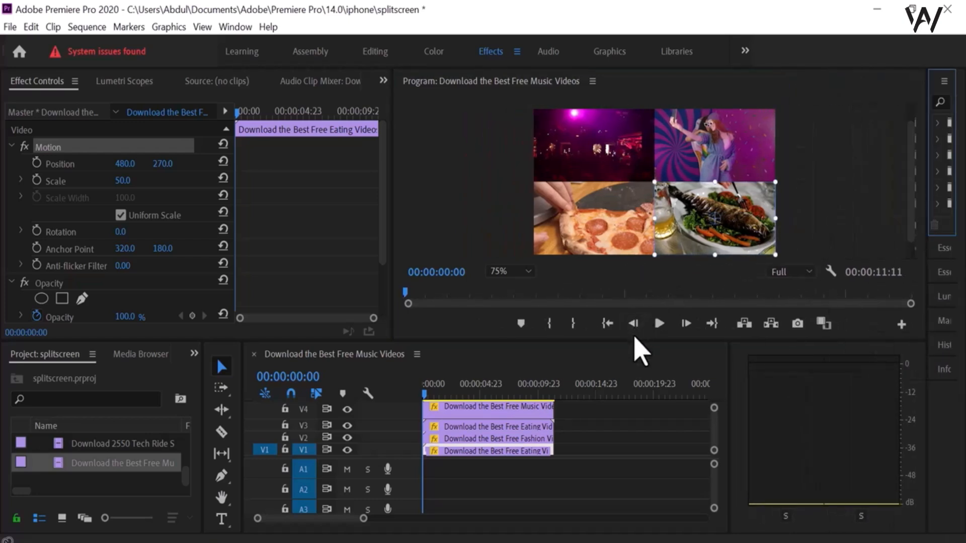
{"action": "left_click_drag", "start_coordinate": [636, 341], "coordinate": [616, 331]}
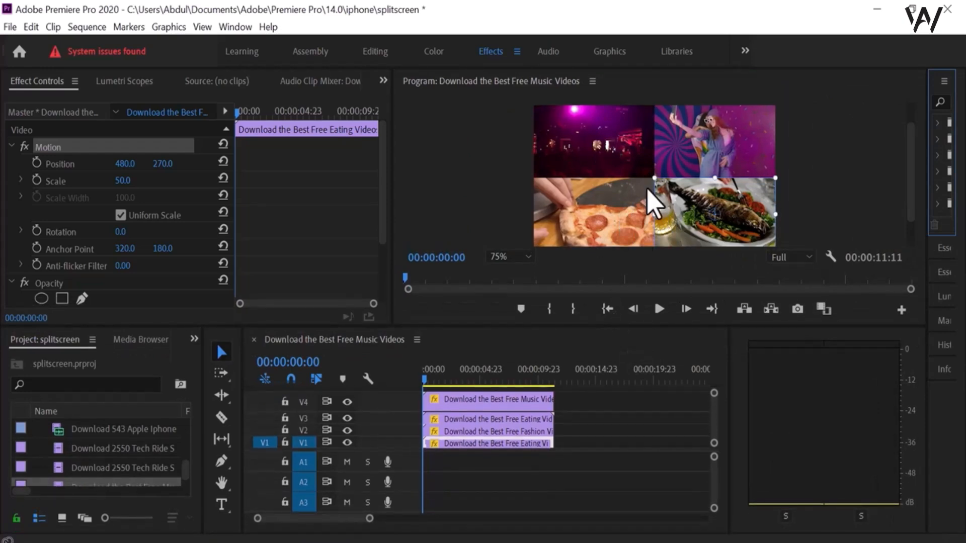
Play the four-way split-screen sequence from its start to check the layout, and stop playback partway.
{"action": "left_click", "coordinate": [660, 309]}
{"action": "left_click", "coordinate": [659, 309]}
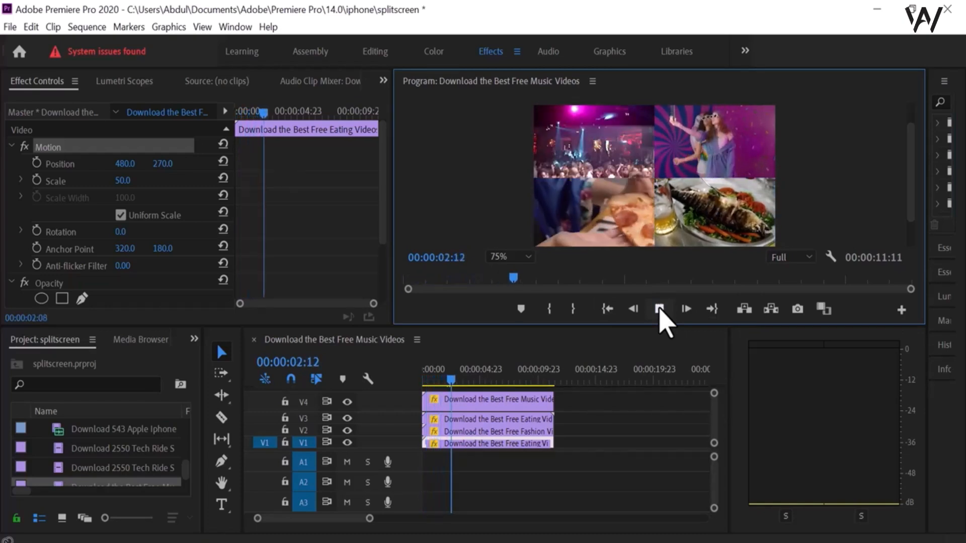
{"action": "left_click", "coordinate": [660, 311]}
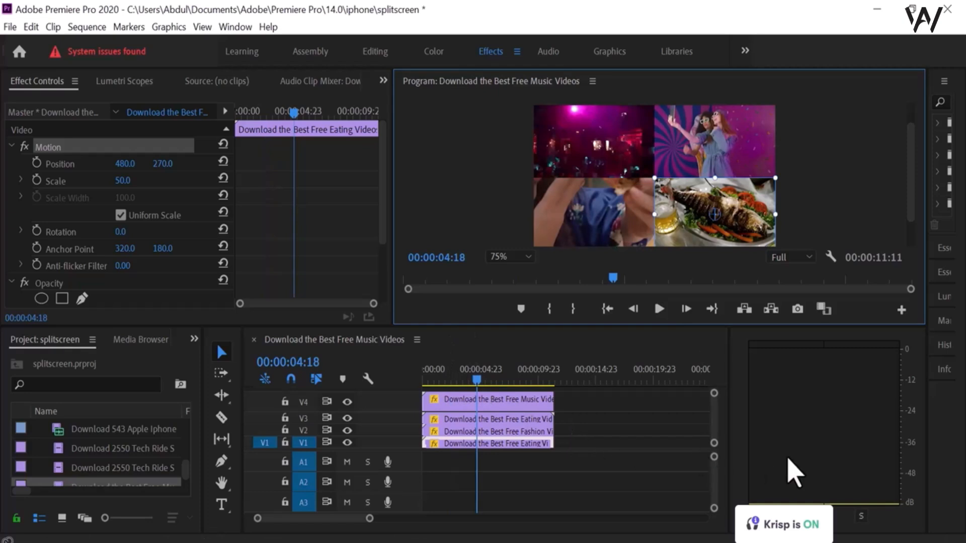
{"action": "left_click", "coordinate": [788, 470]}
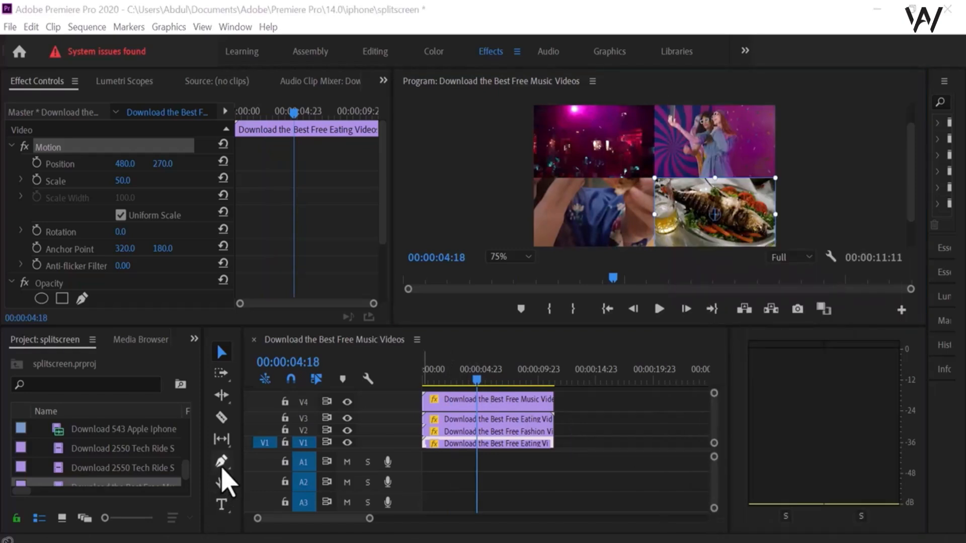
Draw a Pen tool shape whose edges follow the horizontal and vertical divisions between the four clips, extending past the frame.
{"action": "left_click", "coordinate": [222, 467]}
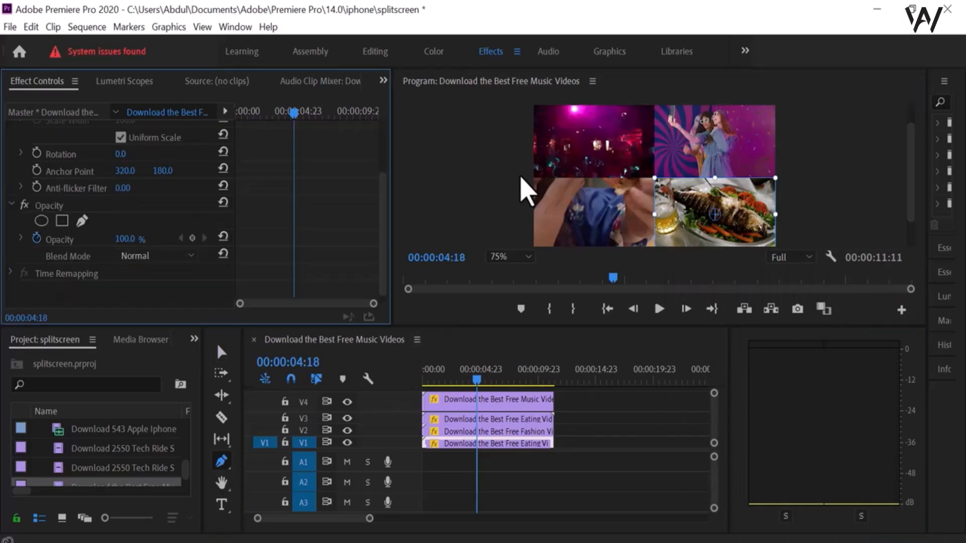
{"action": "left_click", "coordinate": [520, 175]}
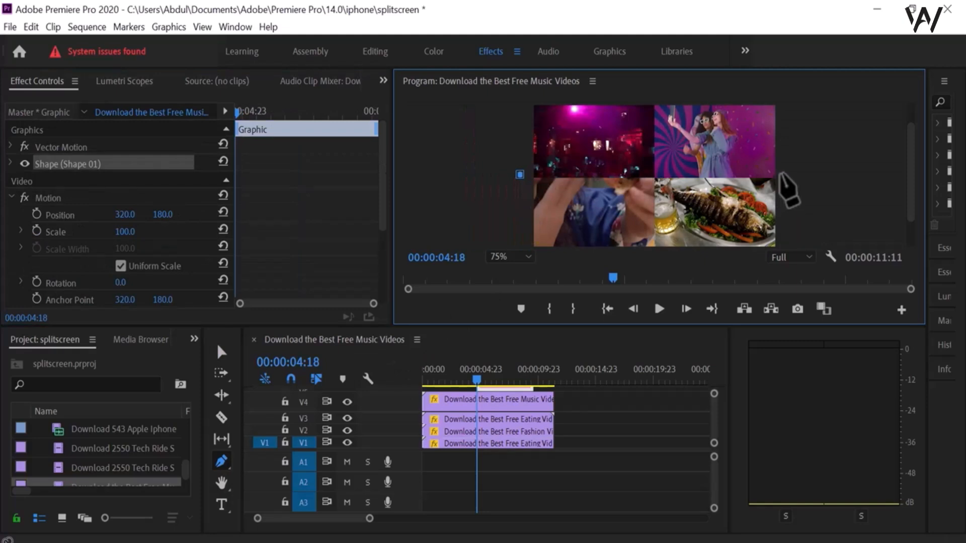
{"action": "left_click", "coordinate": [782, 175]}
{"action": "key", "text": "minus"}
{"action": "key", "text": "minus"}
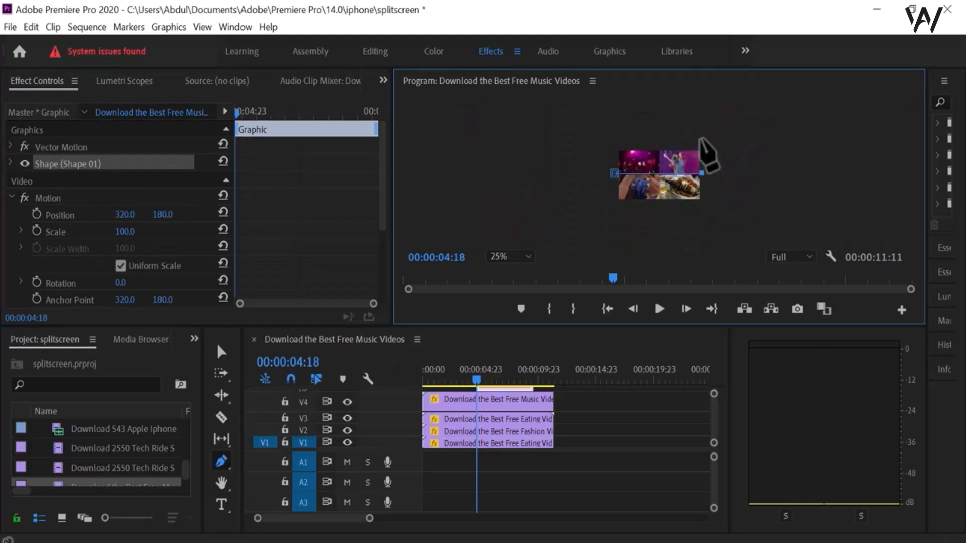
{"action": "left_click", "coordinate": [701, 139]}
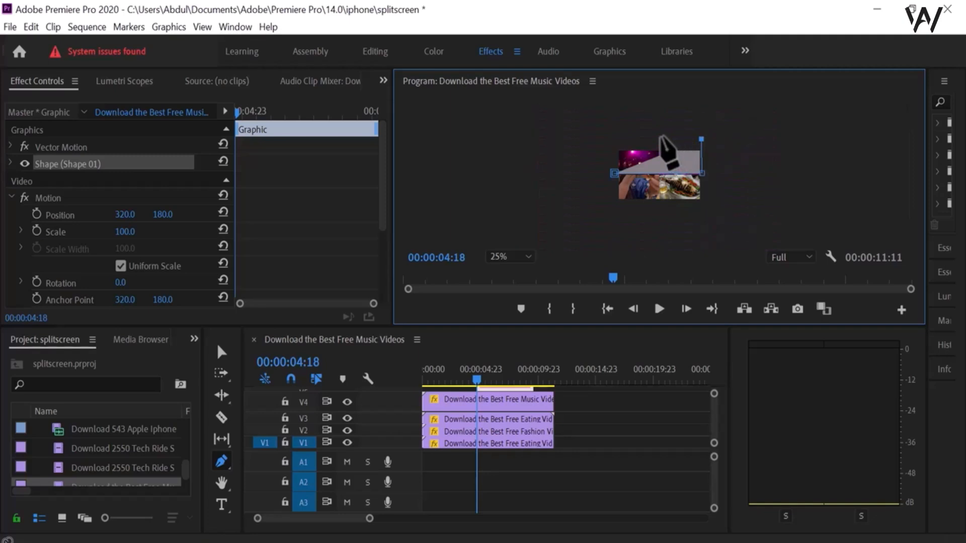
{"action": "left_click", "coordinate": [661, 137]}
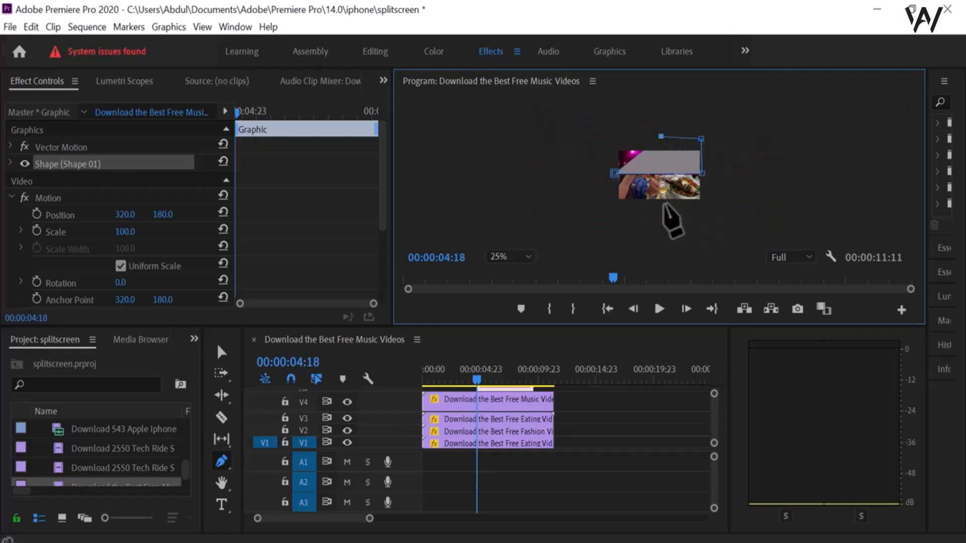
{"action": "left_click", "coordinate": [661, 204]}
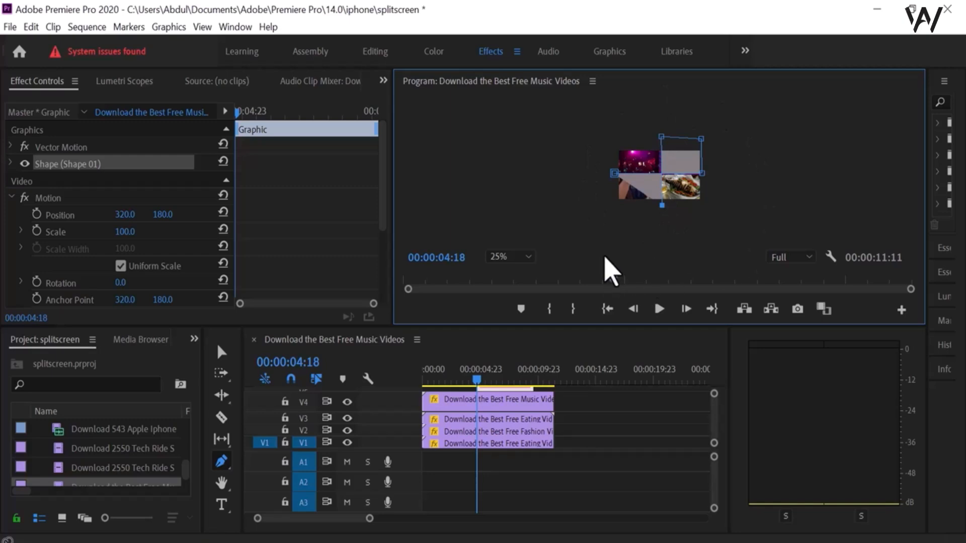
Set the program preview zoom to Fit and switch to the Selection tool.
{"action": "left_click", "coordinate": [527, 257]}
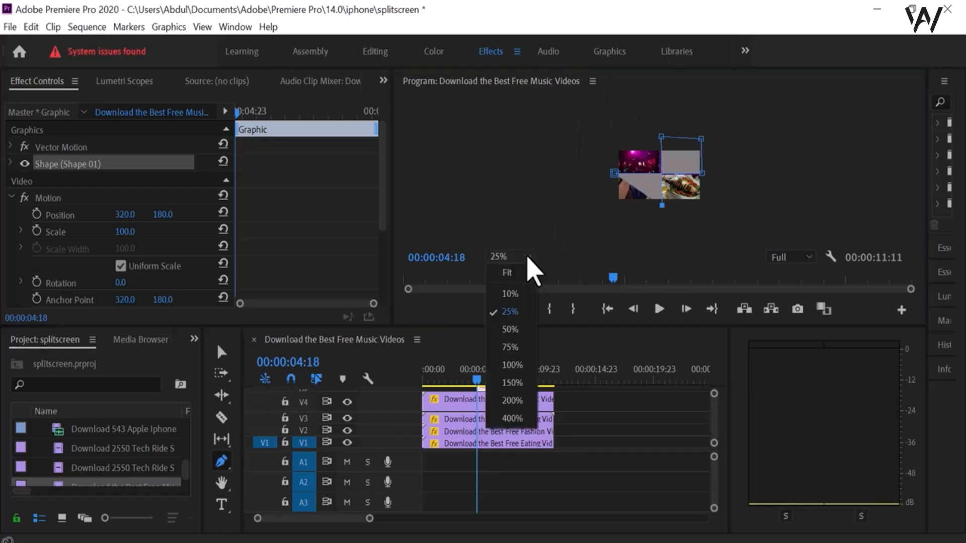
{"action": "left_click", "coordinate": [523, 274]}
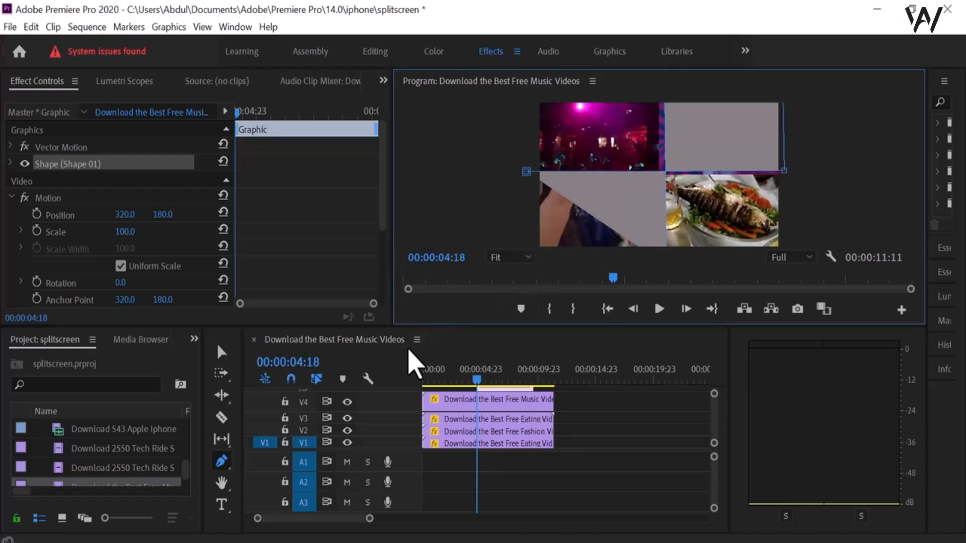
{"action": "left_click", "coordinate": [223, 356]}
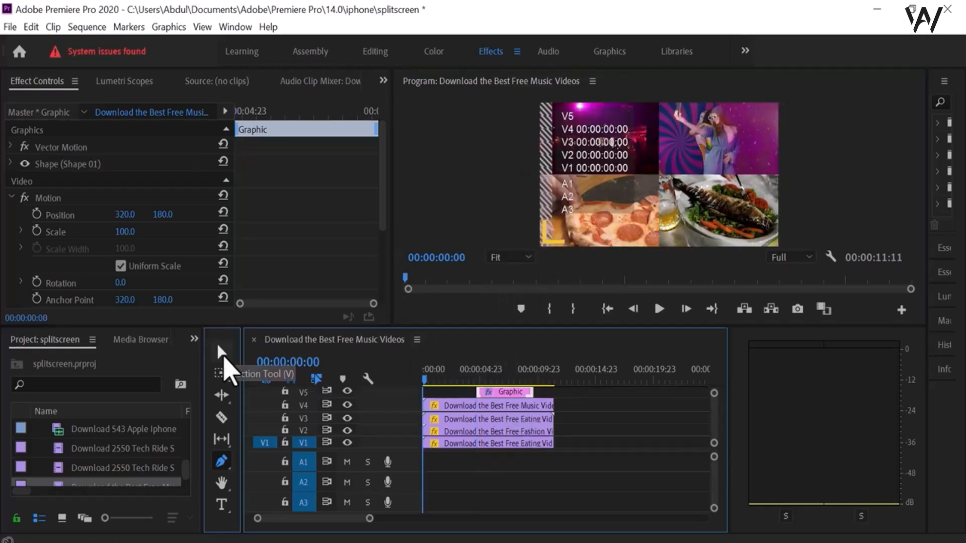
Move the Graphic clip on V5 to the sequence start and extend its end to match the clips below.
{"action": "left_click", "coordinate": [225, 353]}
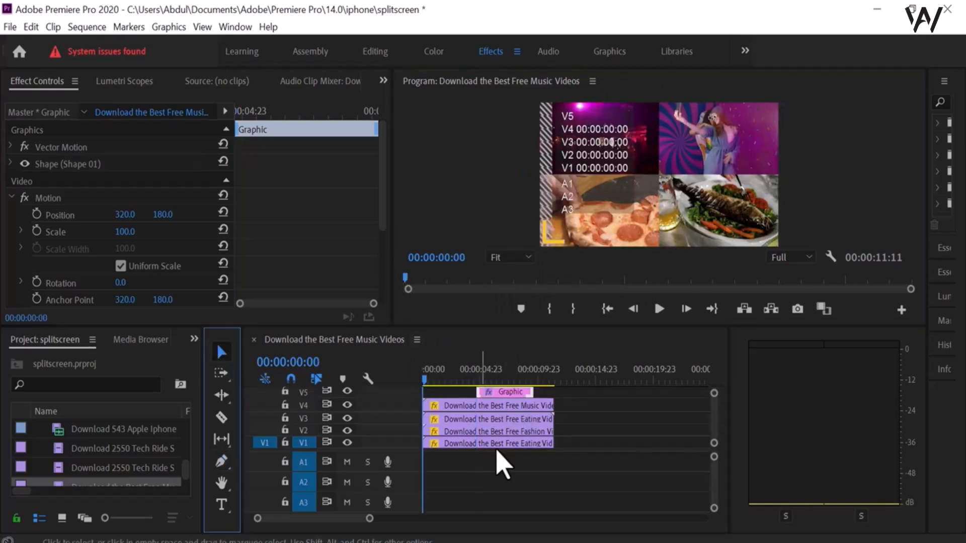
{"action": "left_click_drag", "start_coordinate": [481, 385], "coordinate": [424, 391]}
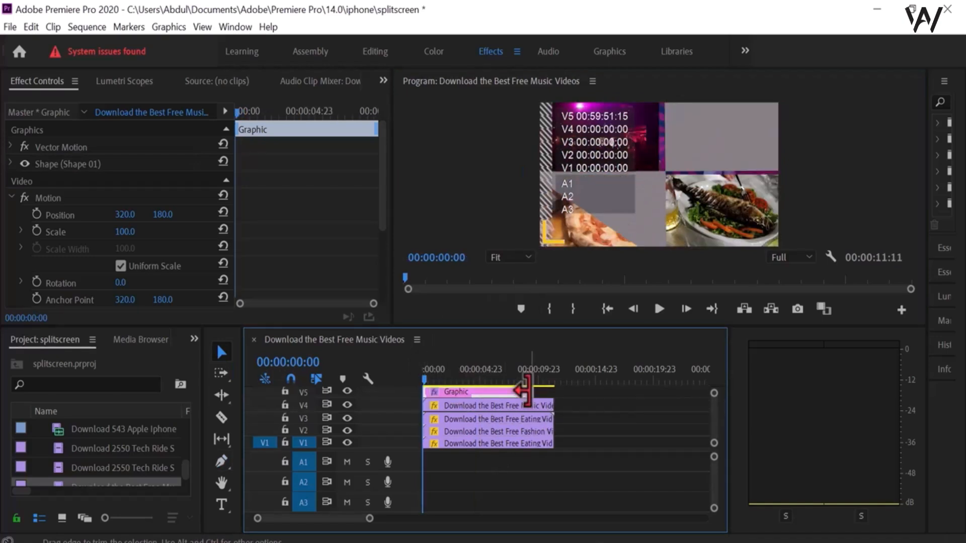
{"action": "left_click_drag", "start_coordinate": [533, 391], "coordinate": [554, 392]}
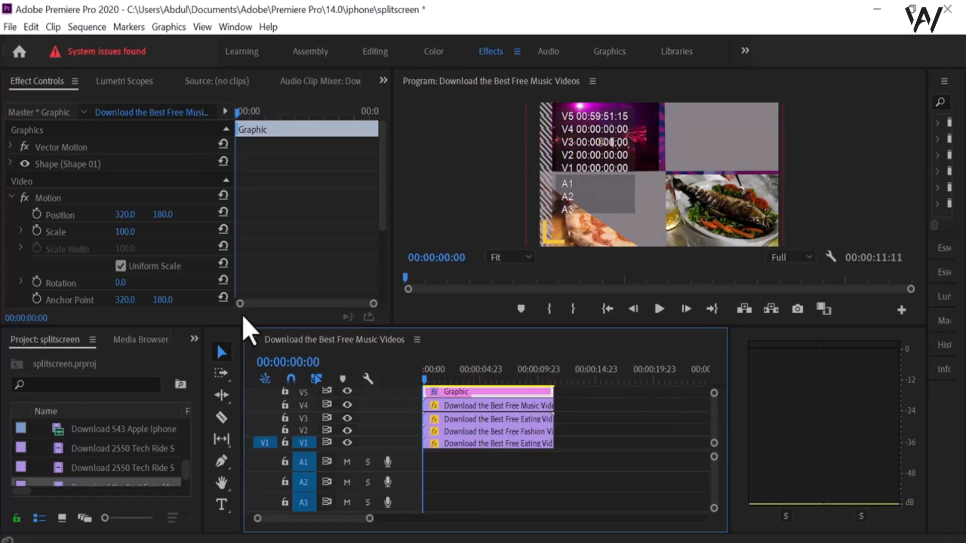
Look through the graphic's effect settings, then hide Shape 01 and show it again to check what it covers.
{"action": "left_click_drag", "start_coordinate": [385, 219], "coordinate": [390, 291]}
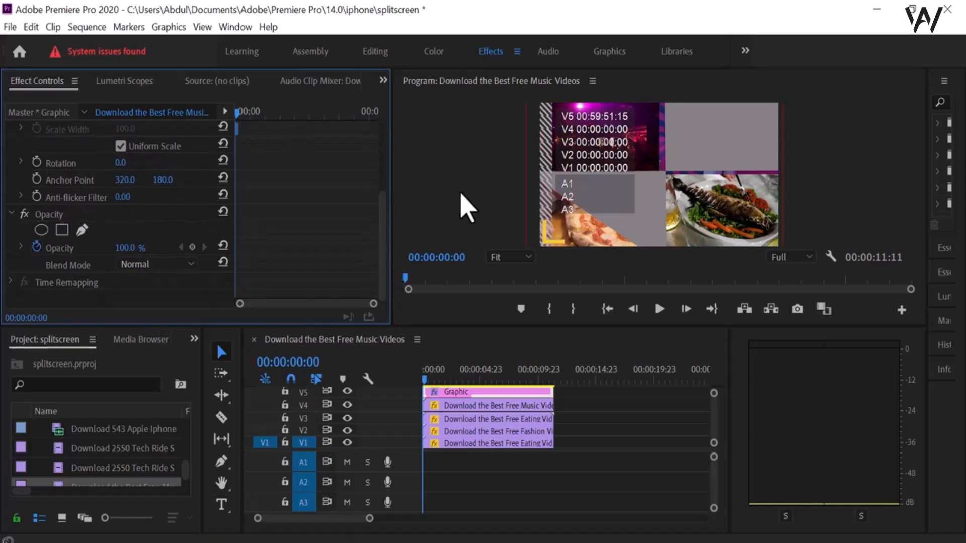
{"action": "left_click_drag", "start_coordinate": [385, 247], "coordinate": [379, 171]}
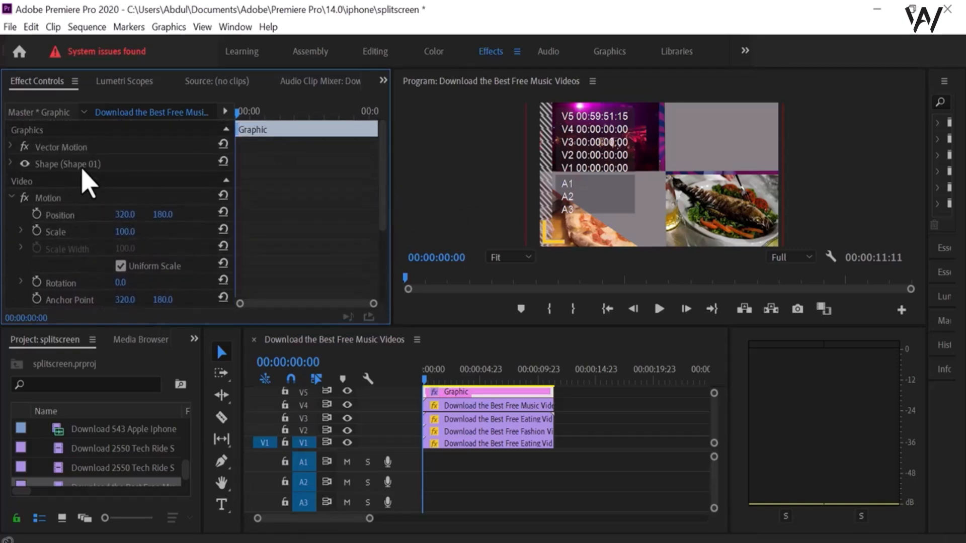
{"action": "left_click", "coordinate": [25, 163]}
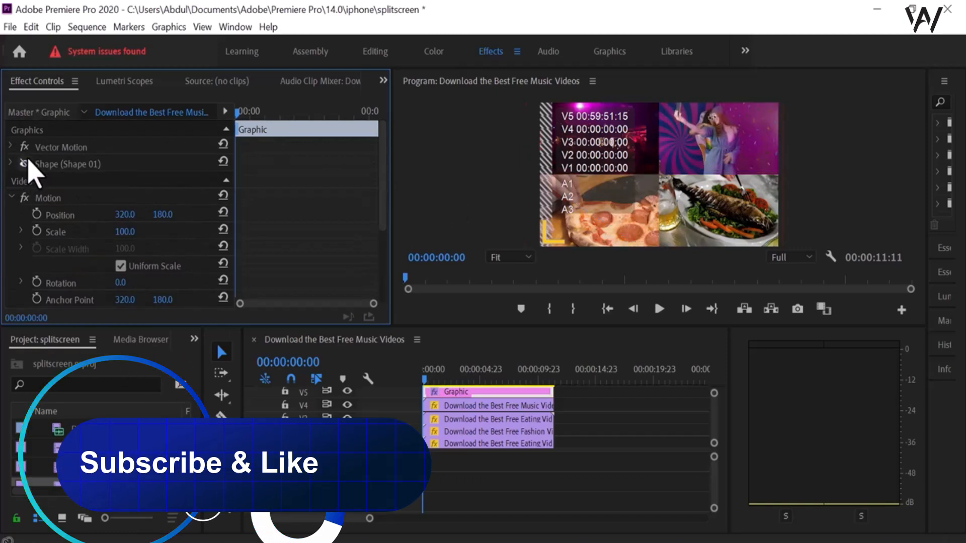
{"action": "left_click", "coordinate": [23, 164]}
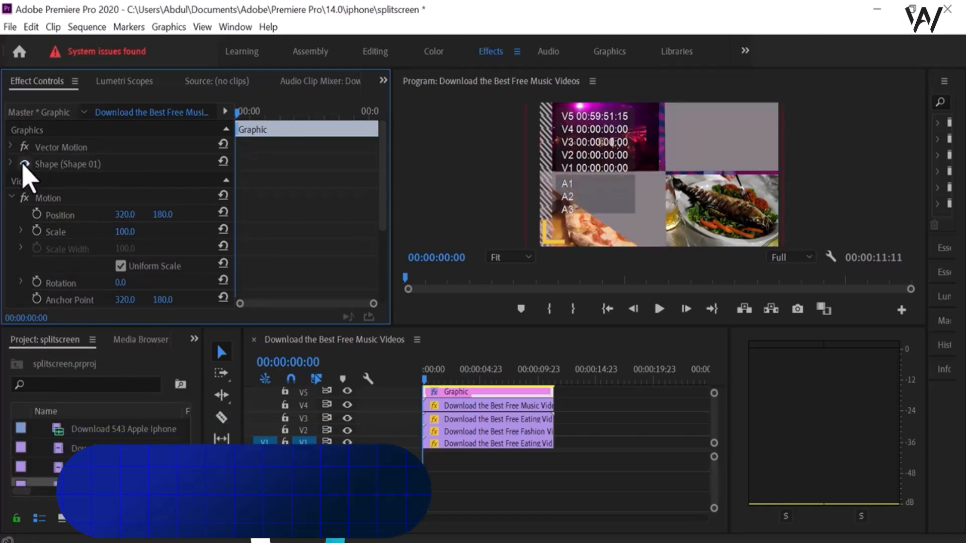
Turn off the shape's fill, enable a white stroke with width 15, and play the sequence to check the dividing lines.
{"action": "left_click", "coordinate": [10, 163]}
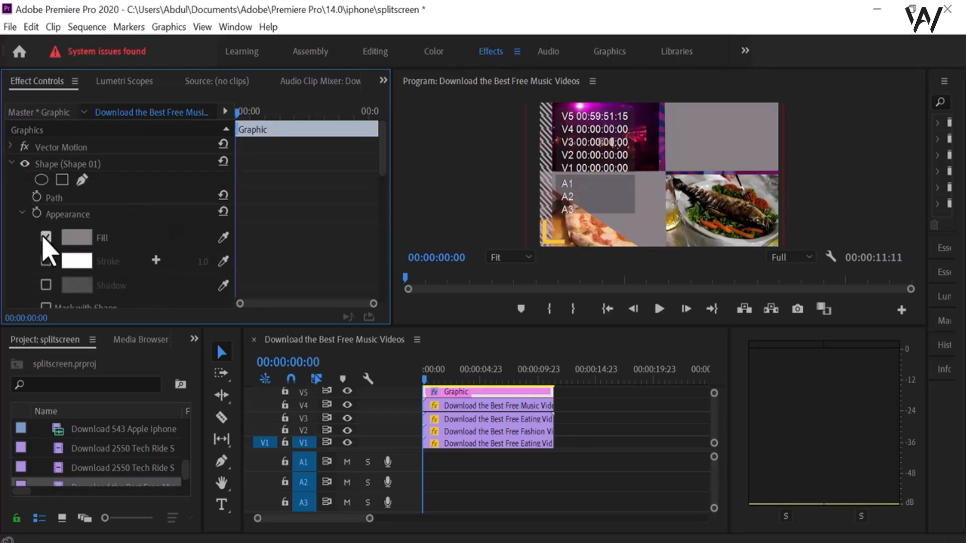
{"action": "left_click", "coordinate": [46, 238]}
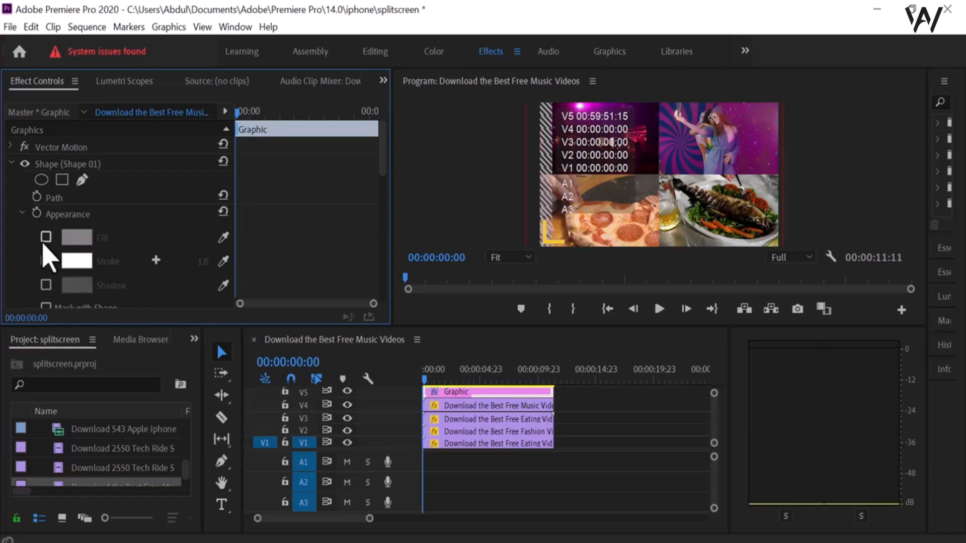
{"action": "left_click", "coordinate": [46, 260]}
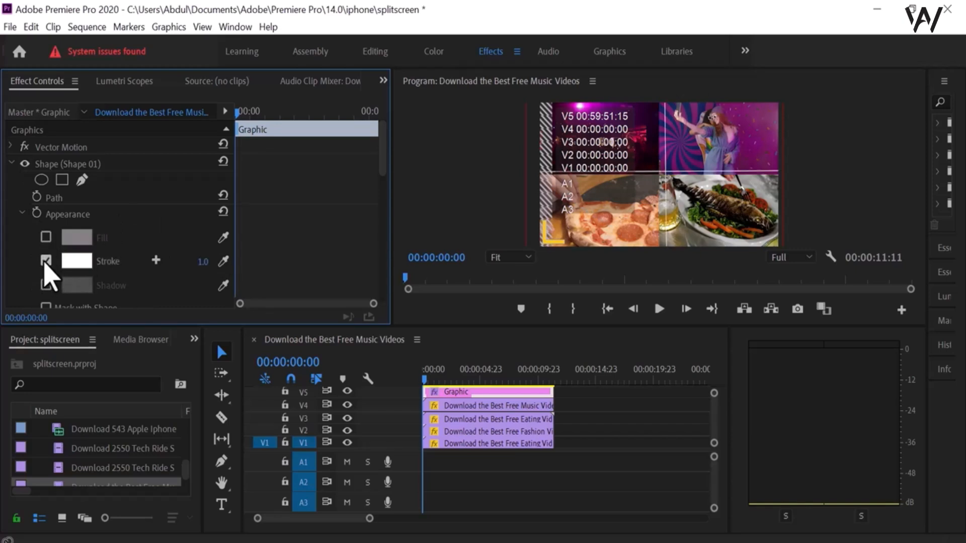
{"action": "left_click", "coordinate": [203, 263]}
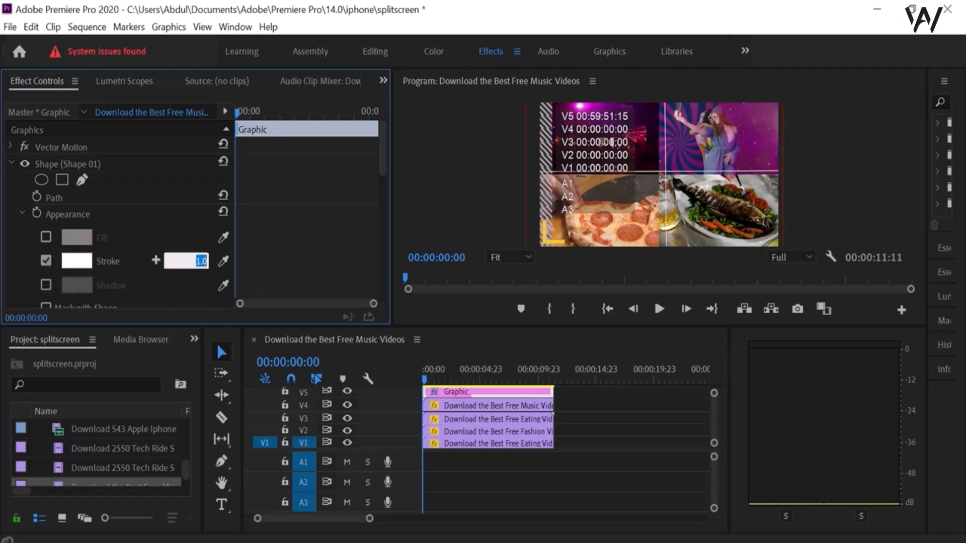
{"action": "type", "text": "15"}
{"action": "key", "text": "Return"}
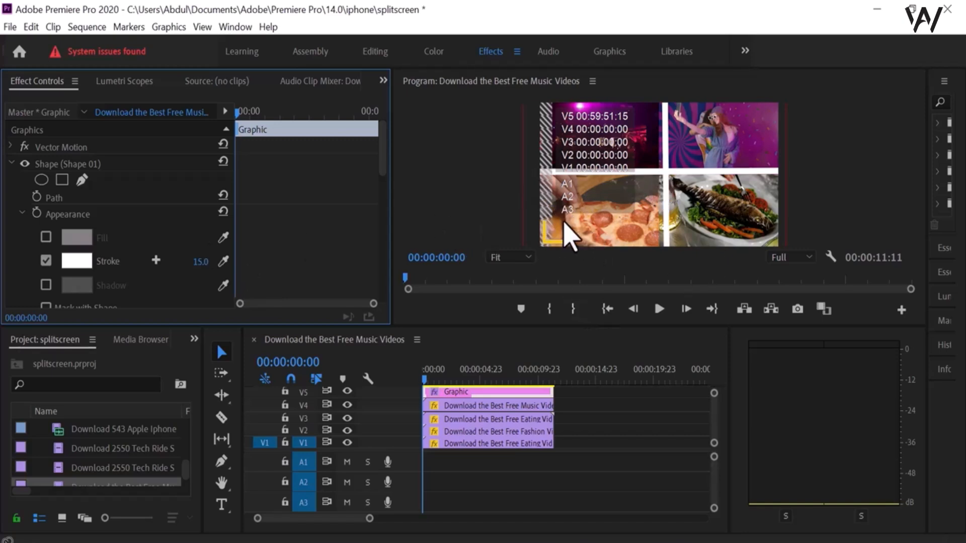
{"action": "left_click", "coordinate": [512, 209]}
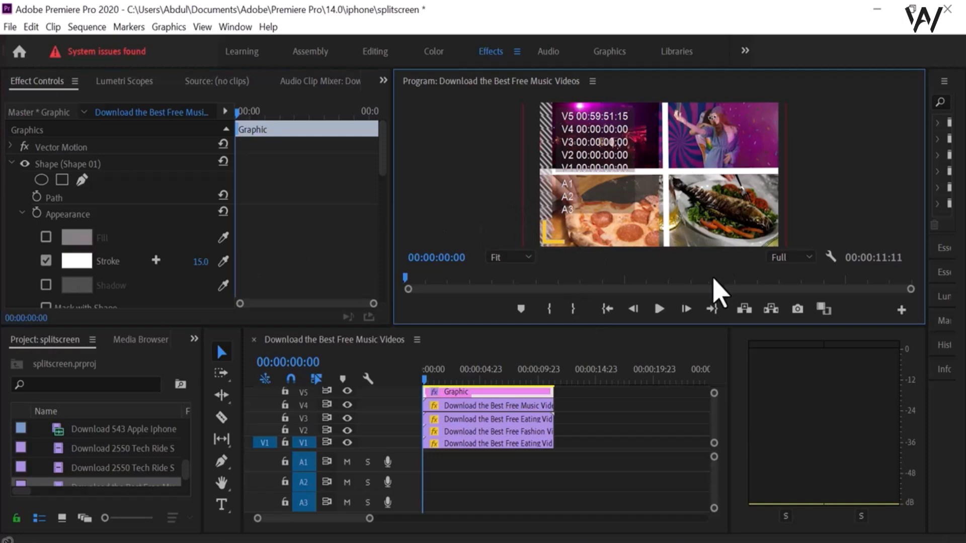
{"action": "left_click", "coordinate": [659, 309]}
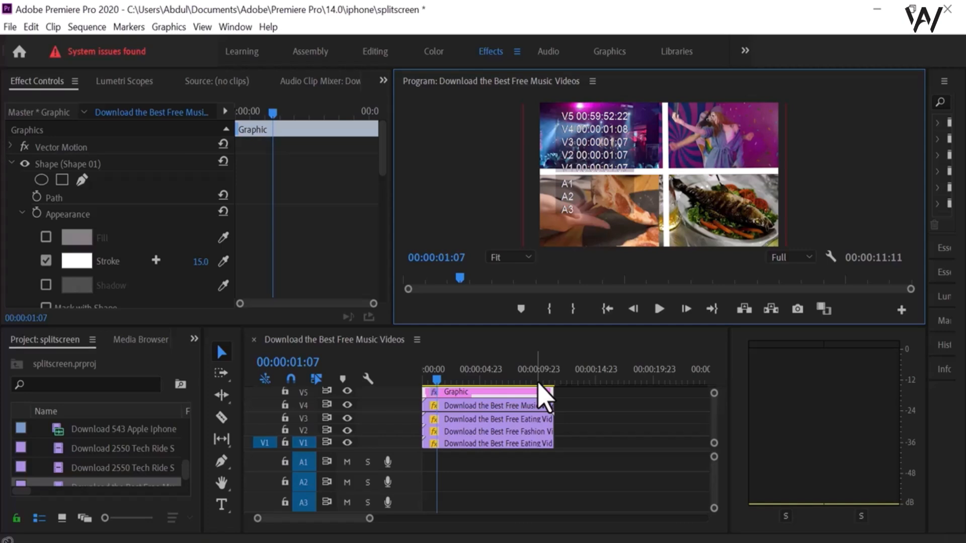
Delete the dividing-line graphic on V5 and the music video clip on V4.
{"action": "left_click", "coordinate": [528, 400]}
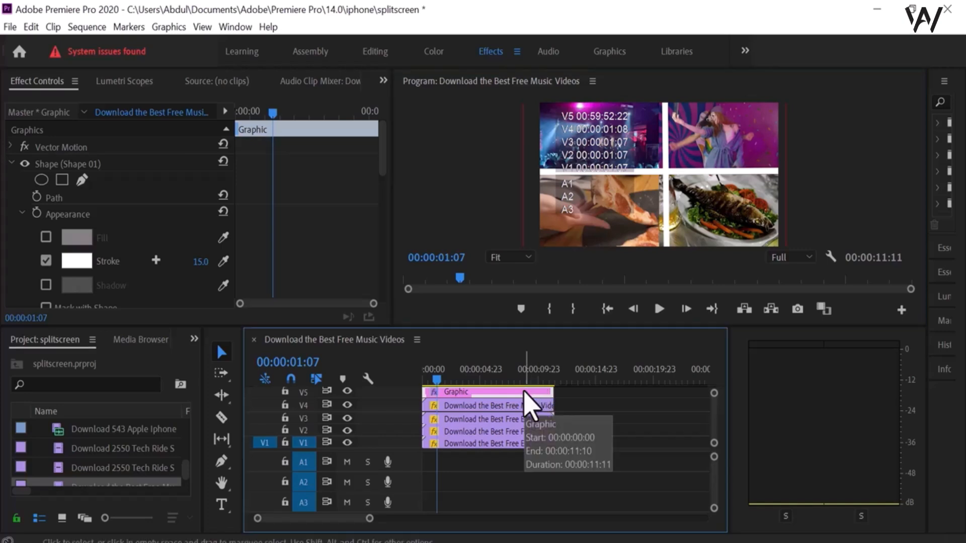
{"action": "key", "text": "Delete"}
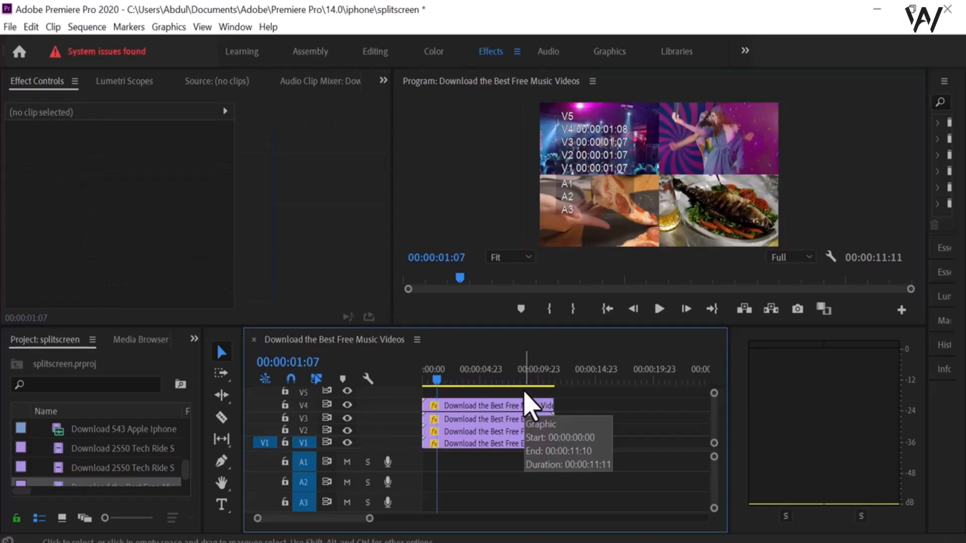
{"action": "left_click", "coordinate": [508, 406]}
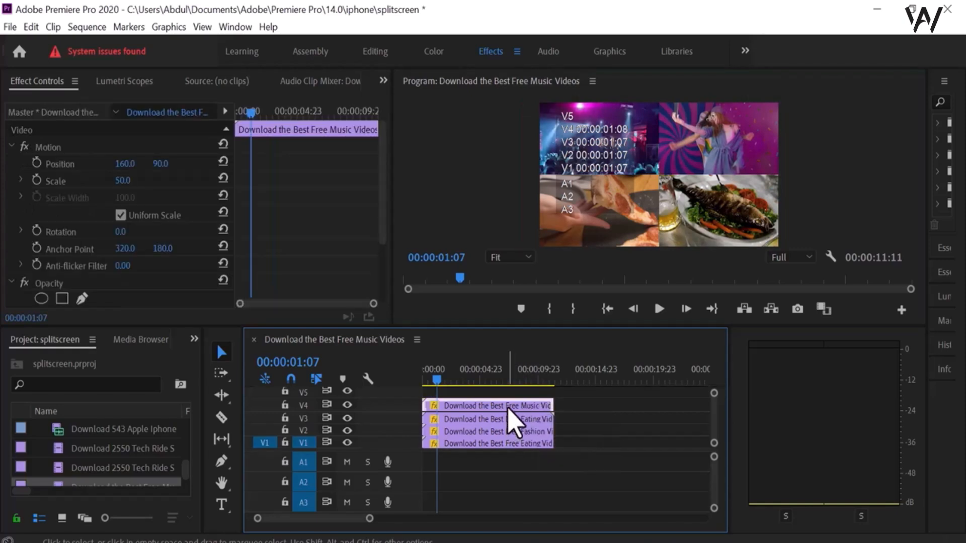
{"action": "key", "text": "Delete"}
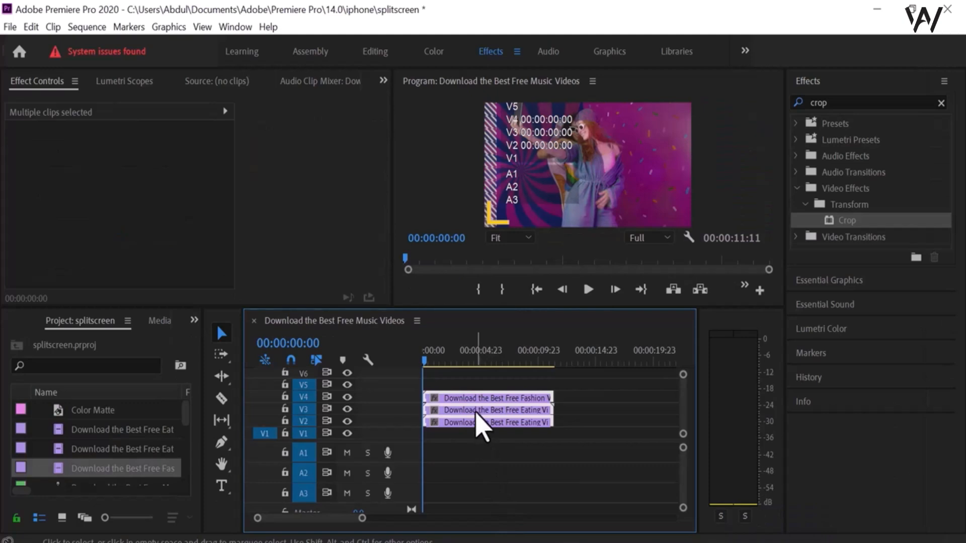
Set the scale of the Fashion clip on V4 to 50.
{"action": "key", "text": "shift+2"}
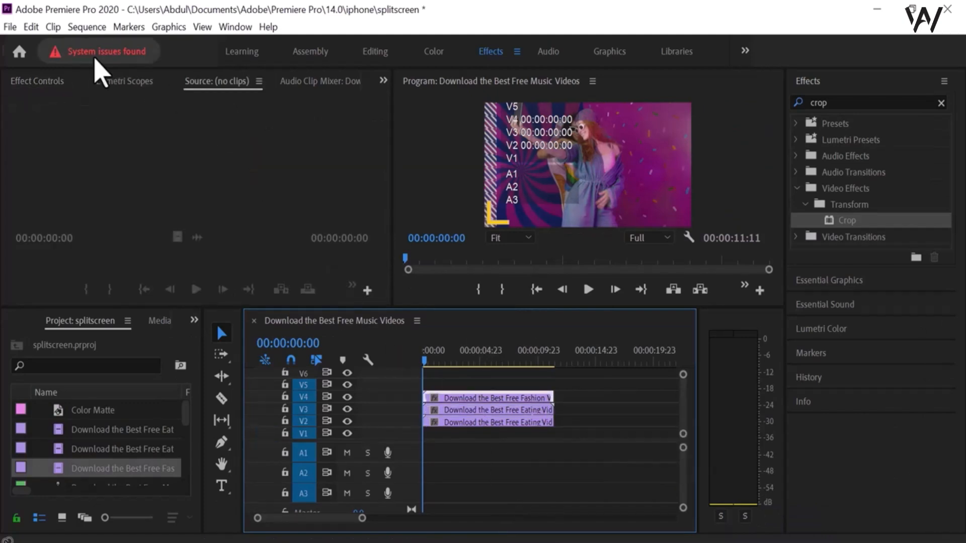
{"action": "left_click", "coordinate": [34, 83]}
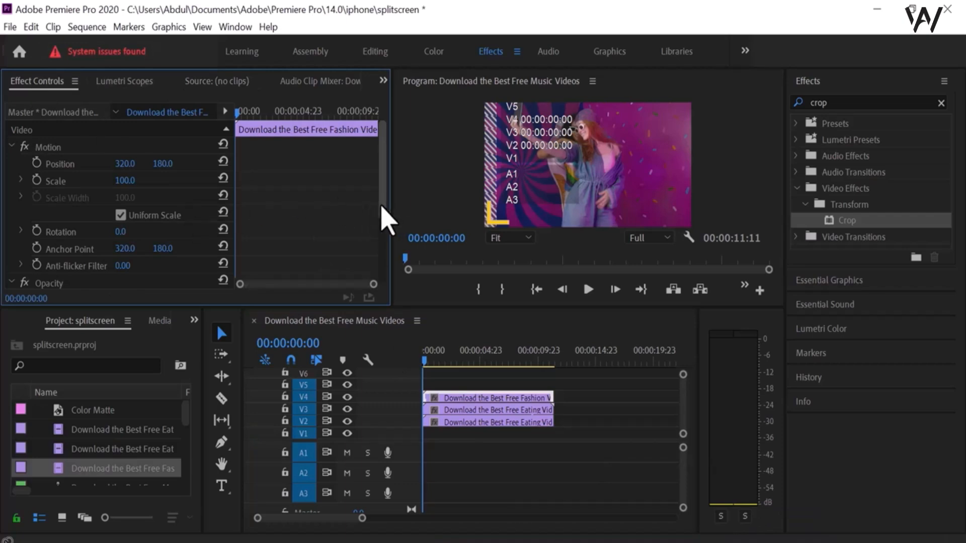
{"action": "left_click", "coordinate": [122, 180]}
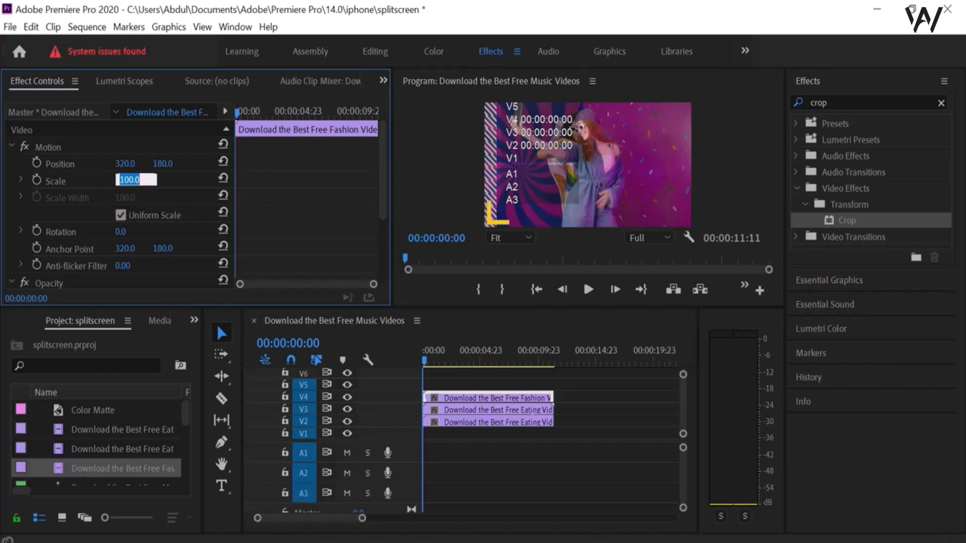
{"action": "type", "text": "50"}
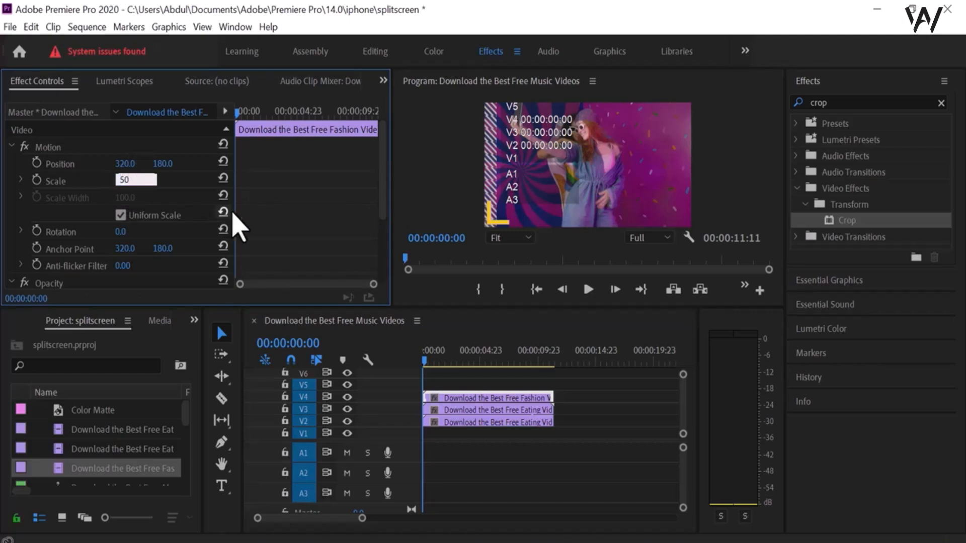
{"action": "key", "text": "Return"}
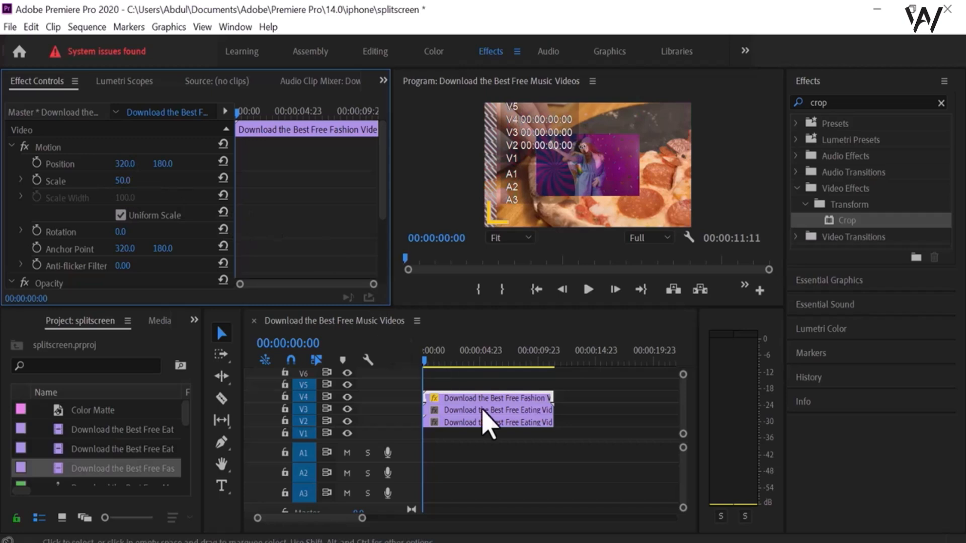
Set the scale of the Eating clip on V3 to 50.
{"action": "left_click", "coordinate": [482, 413]}
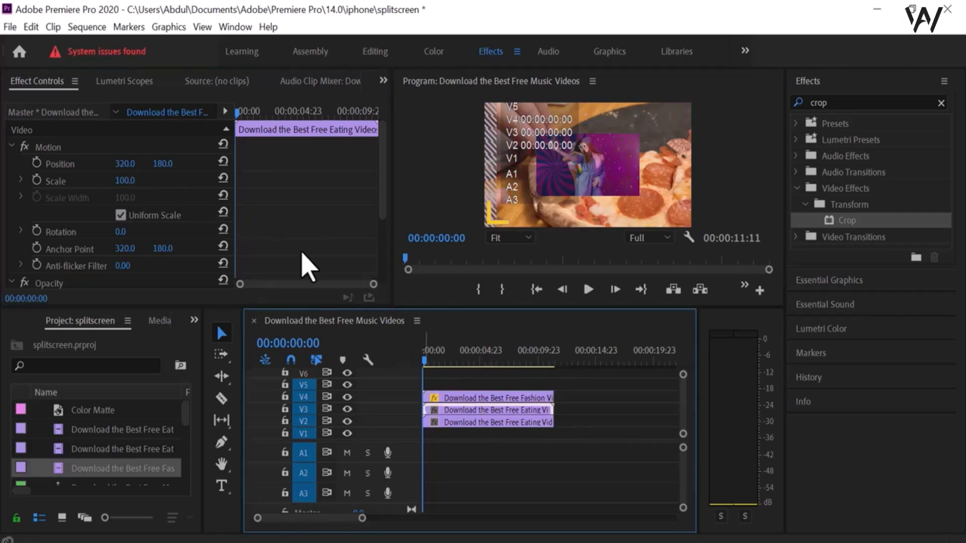
{"action": "left_click", "coordinate": [126, 179]}
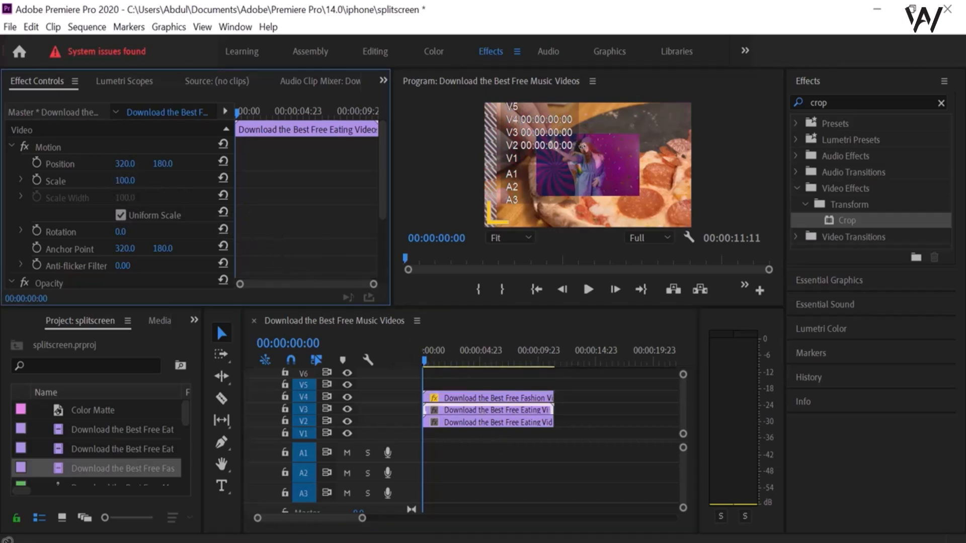
{"action": "left_click", "coordinate": [217, 323]}
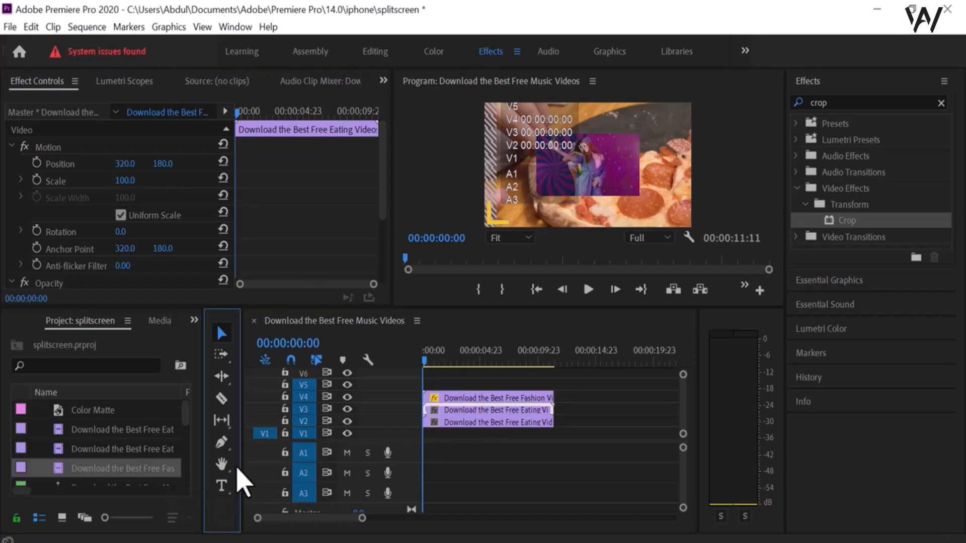
{"action": "left_click", "coordinate": [124, 182]}
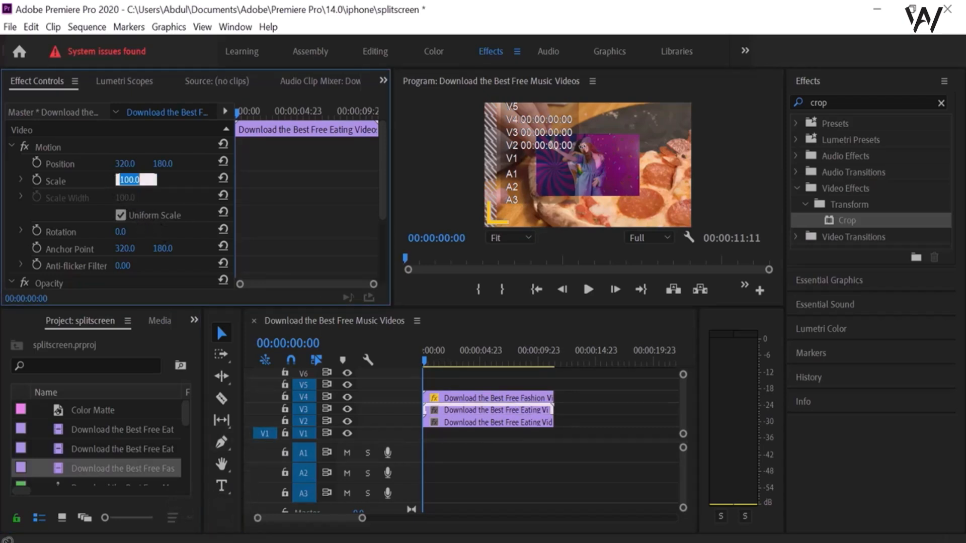
{"action": "type", "text": "50"}
{"action": "key", "text": "Return"}
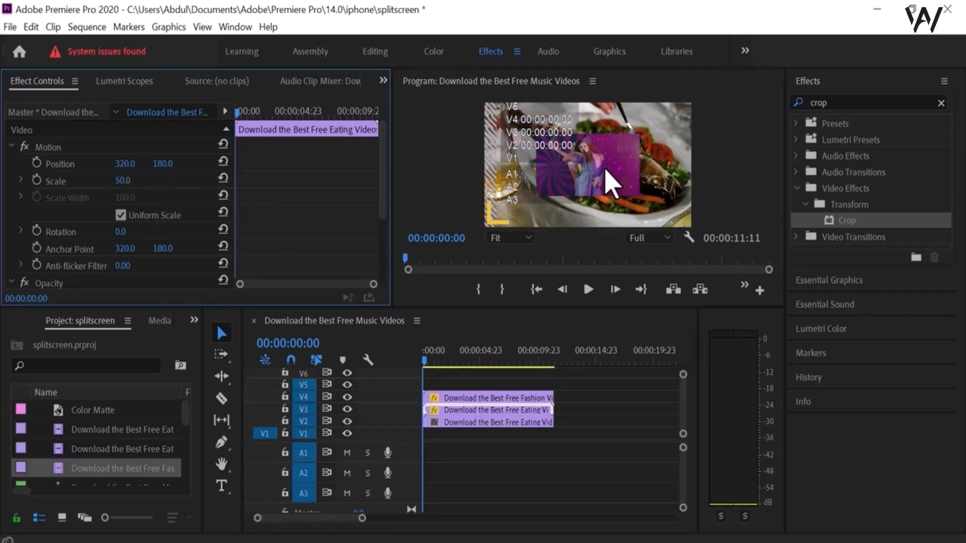
Move the Fashion clip in the preview to the frame's upper-left area, at about position 189.2, 90.
{"action": "left_click", "coordinate": [605, 170]}
{"action": "left_click", "coordinate": [605, 170]}
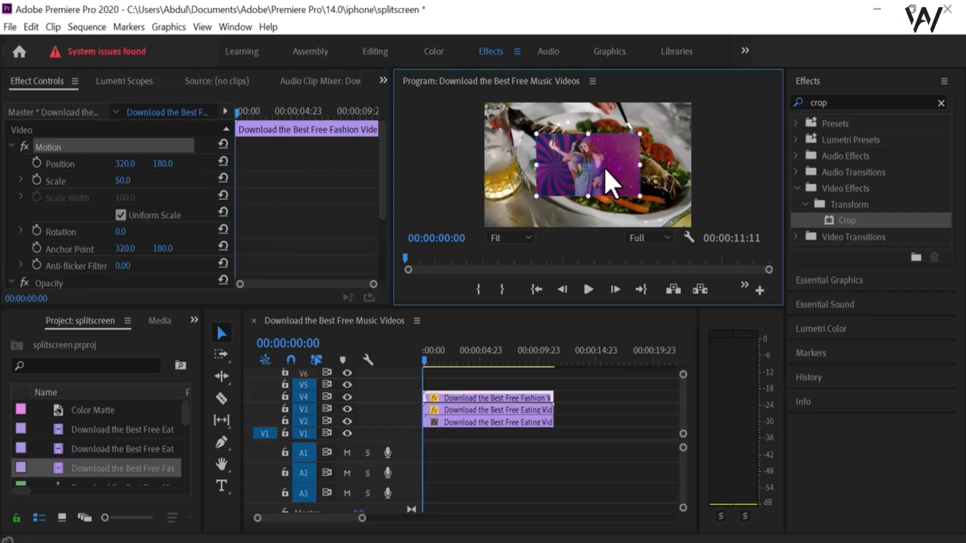
{"action": "left_click_drag", "start_coordinate": [606, 171], "coordinate": [548, 146]}
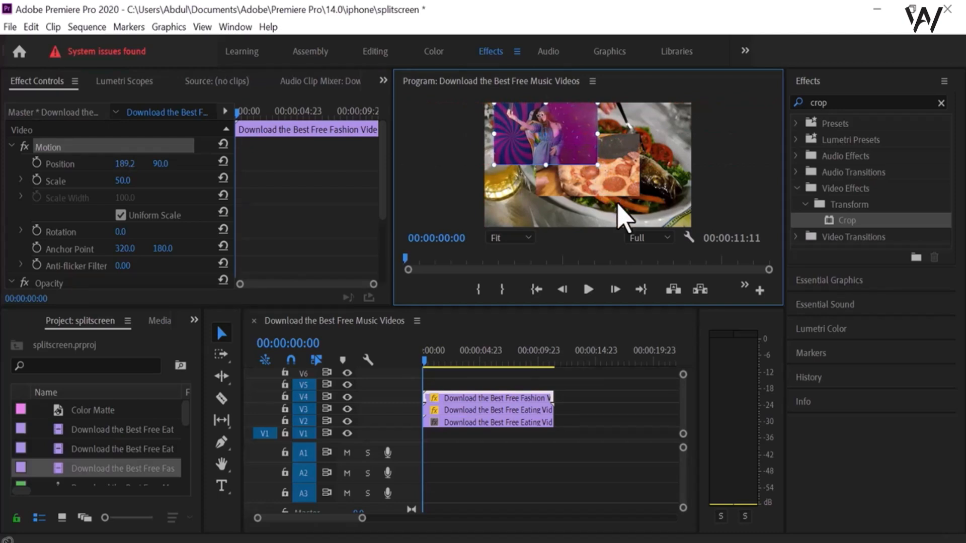
Find the Crop effect and apply it to the Eating clip on V2.
{"action": "left_click", "coordinate": [619, 205]}
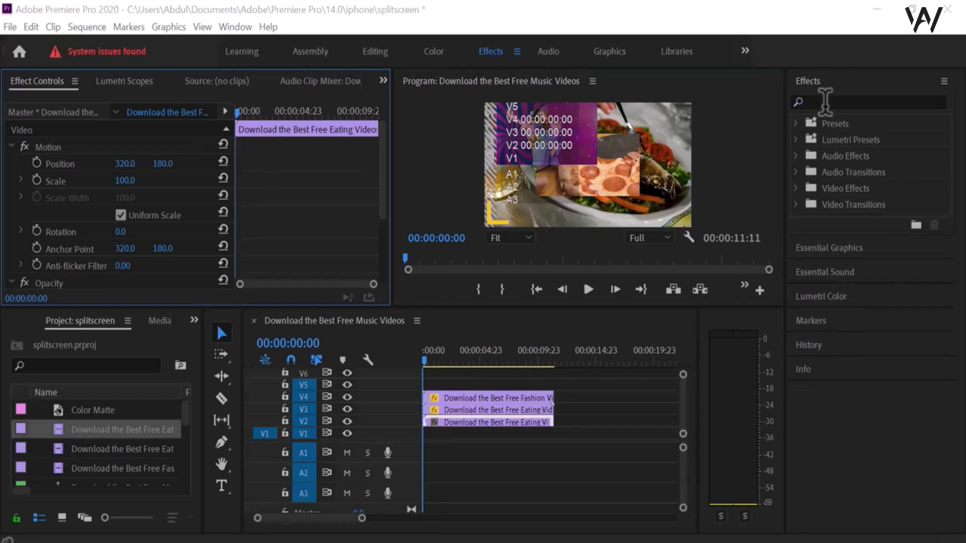
{"action": "left_click", "coordinate": [826, 100]}
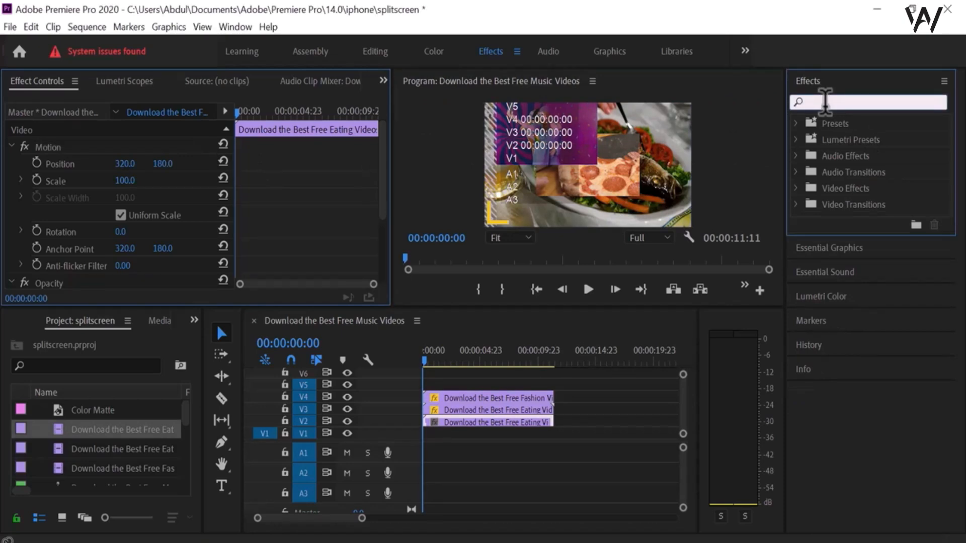
{"action": "type", "text": "crop"}
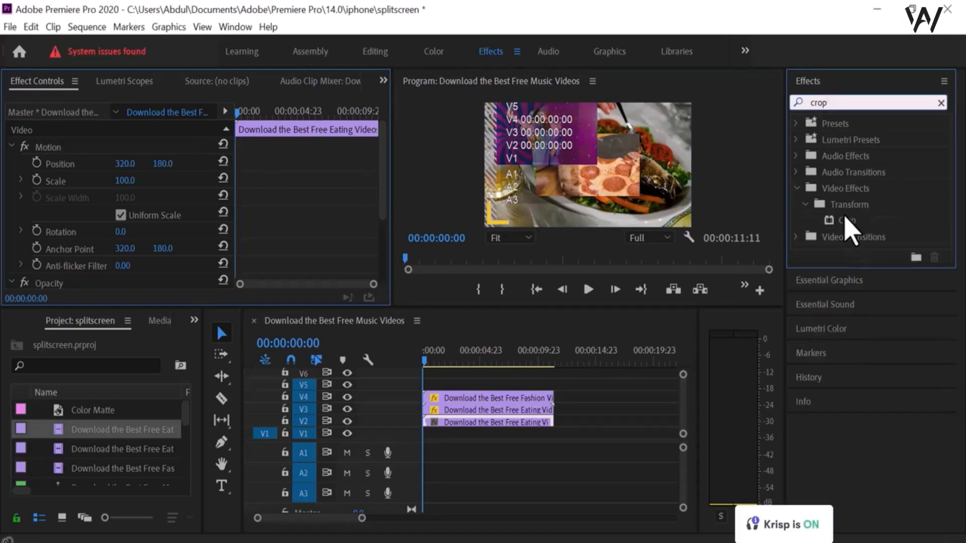
{"action": "left_click", "coordinate": [845, 219]}
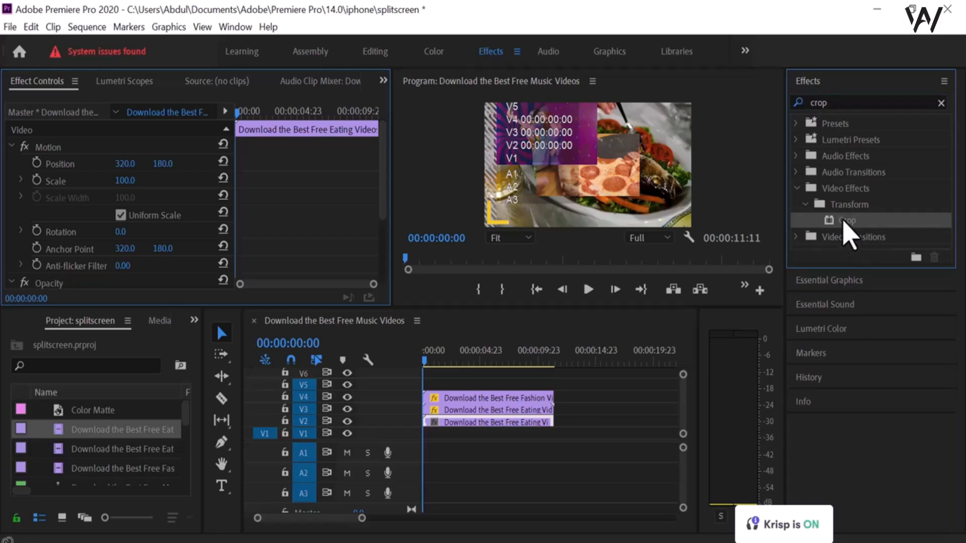
{"action": "left_click_drag", "start_coordinate": [845, 226], "coordinate": [516, 422]}
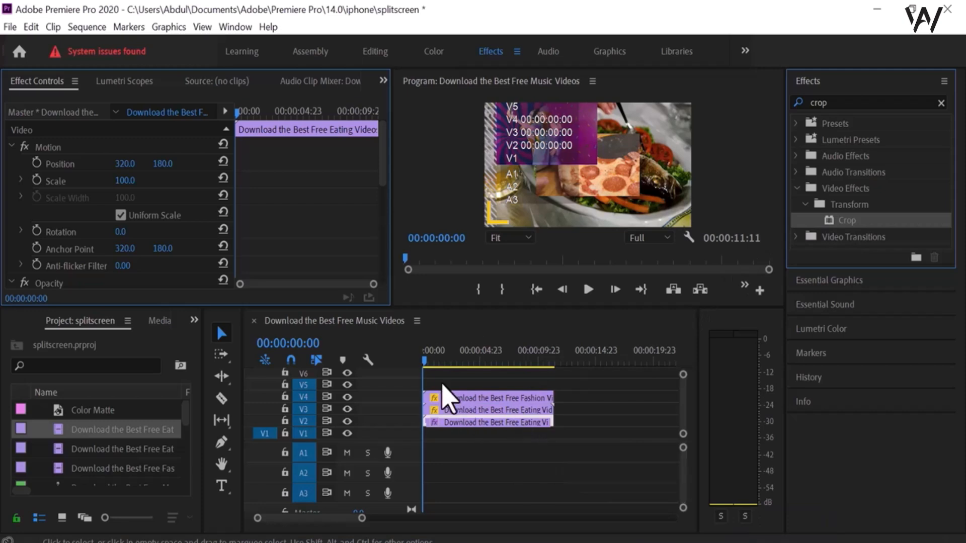
Crop the Eating clip on V2 by 25% on its left side and 25% on its right side.
{"action": "left_click_drag", "start_coordinate": [386, 187], "coordinate": [387, 256]}
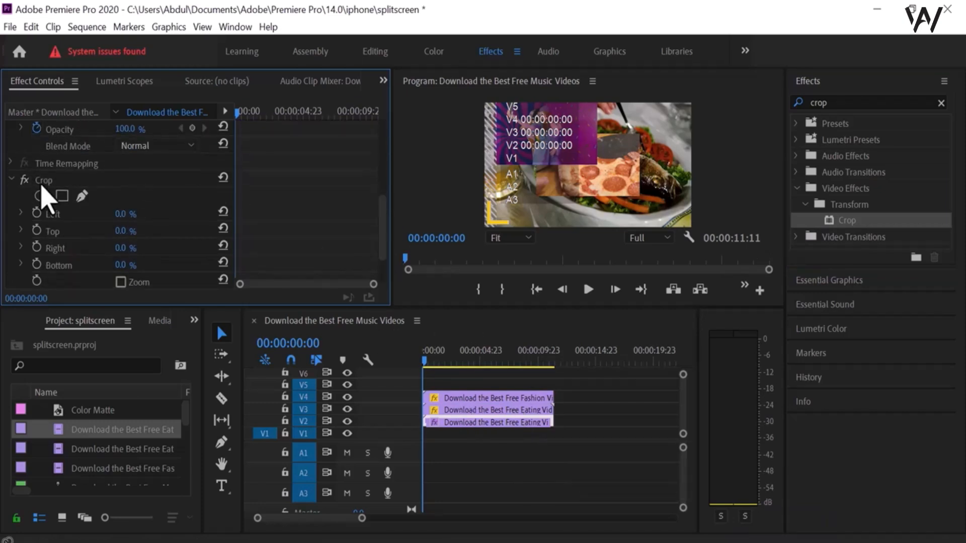
{"action": "left_click", "coordinate": [119, 215]}
{"action": "type", "text": "25"}
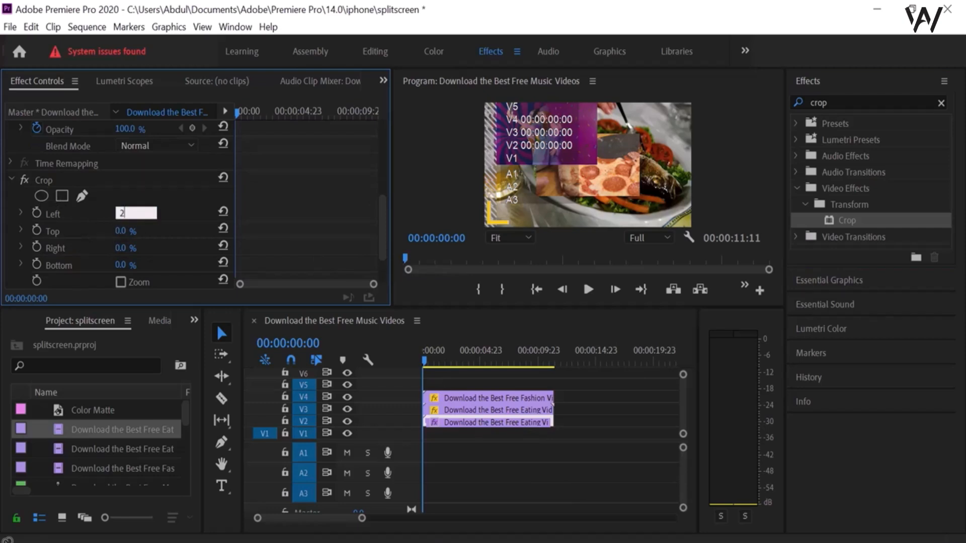
{"action": "left_click", "coordinate": [123, 247]}
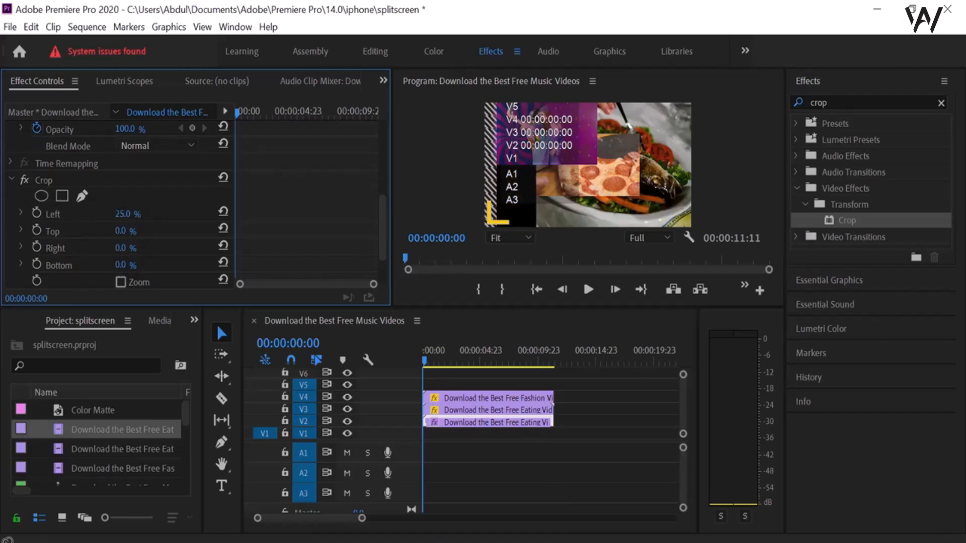
{"action": "type", "text": "25"}
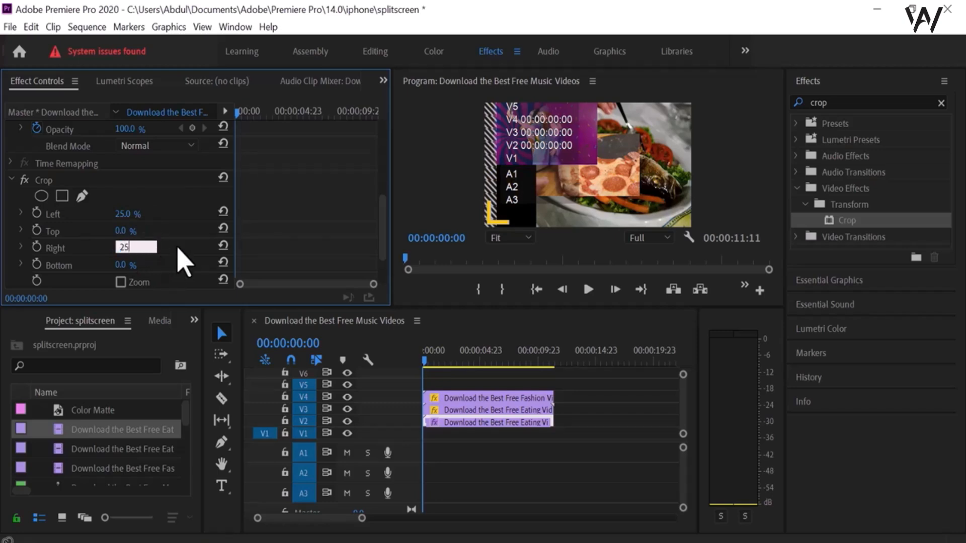
{"action": "key", "text": "Return"}
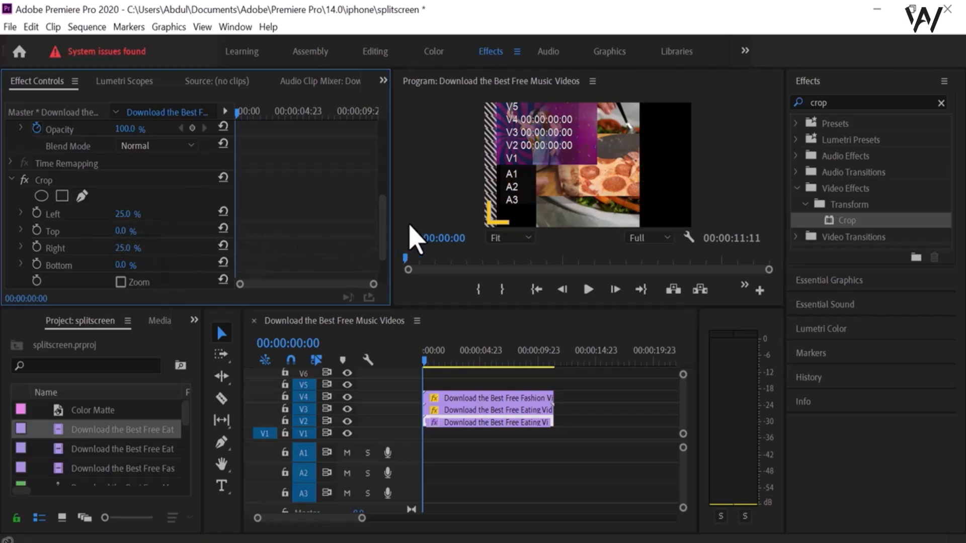
{"action": "scroll", "coordinate": [393, 254], "scroll_direction": "down", "scroll_amount": 3}
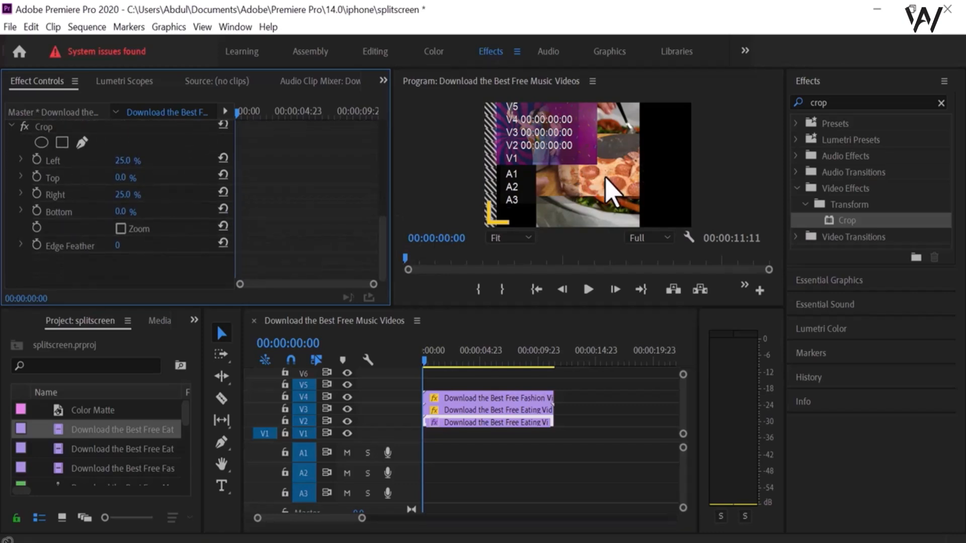
{"action": "left_click", "coordinate": [613, 189]}
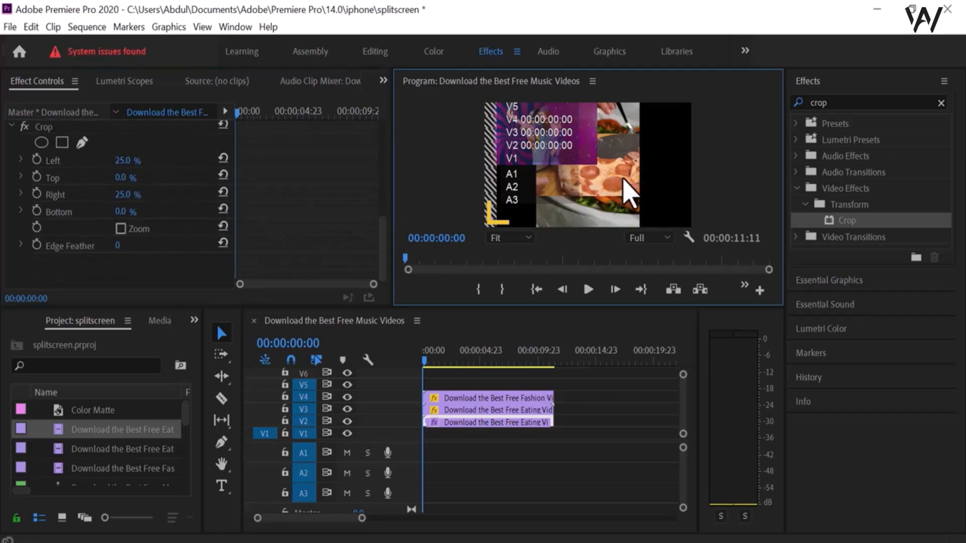
Move the Fashion clip on V4 into the frame's upper-left corner, at about position 160.8, 88.6, and set its scale to 50.
{"action": "left_click", "coordinate": [487, 398]}
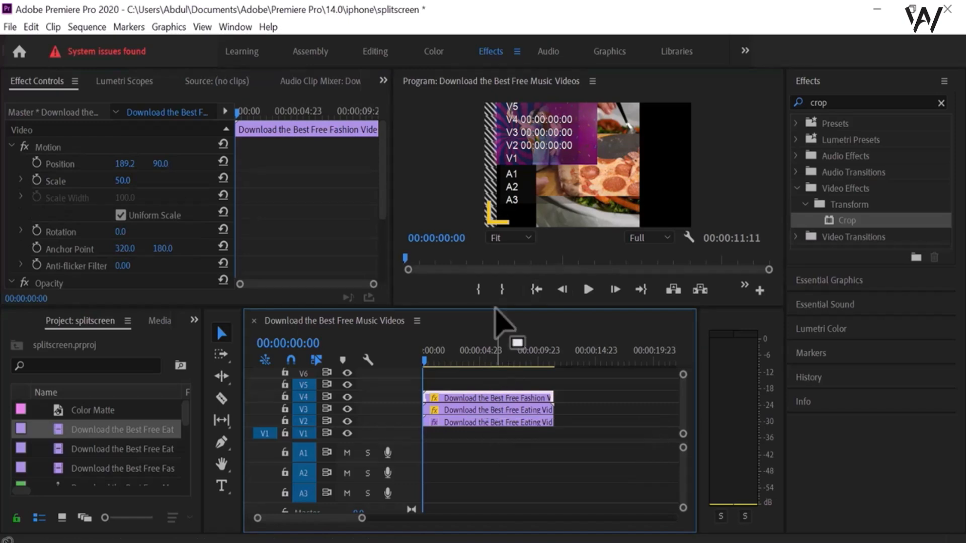
{"action": "mouse_move", "coordinate": [510, 147]}
{"action": "left_mouse_down"}
{"action": "mouse_move", "coordinate": [536, 148]}
{"action": "mouse_move", "coordinate": [509, 147]}
{"action": "left_mouse_up"}
{"action": "left_click_drag", "start_coordinate": [589, 165], "coordinate": [590, 167]}
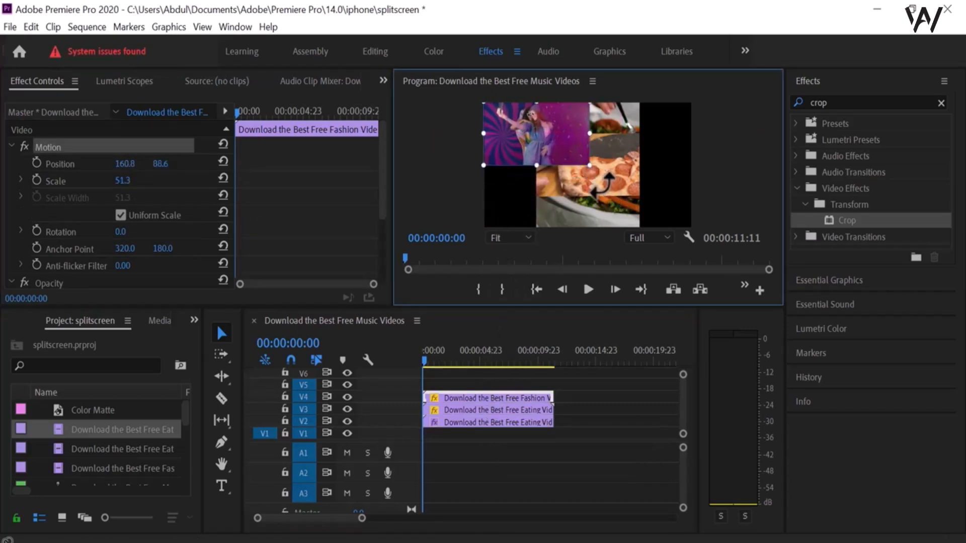
{"action": "left_click", "coordinate": [122, 180]}
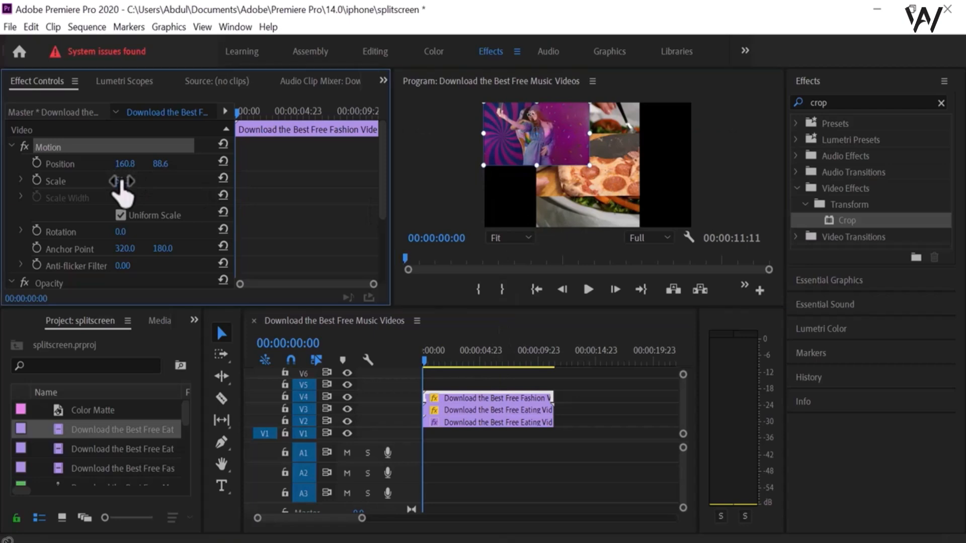
{"action": "type", "text": "50"}
{"action": "left_click", "coordinate": [578, 184]}
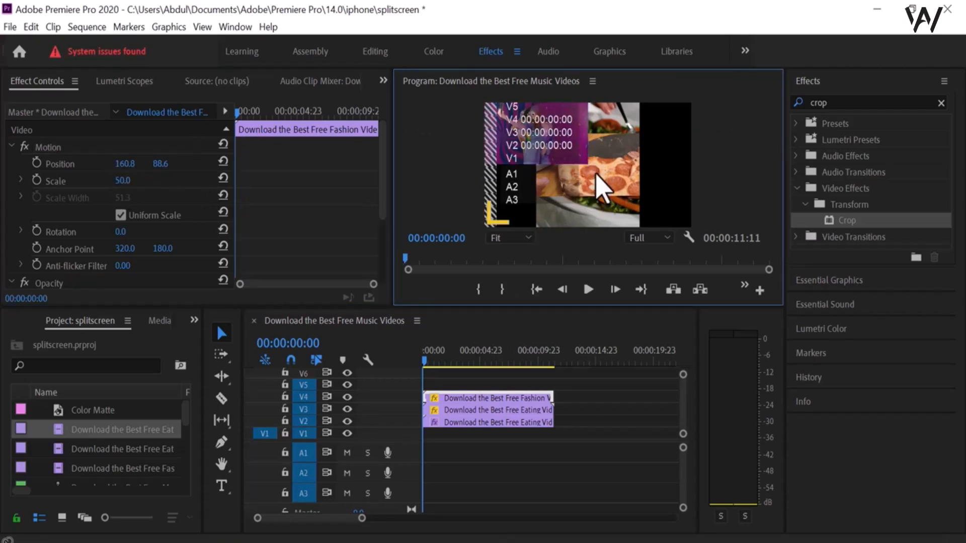
Move the V3 Eating clip to the frame's lower-left quarter, about 159.2, 267.2, and the cropped V2 clip to the right half, about 479.2, 175.8.
{"action": "left_click", "coordinate": [601, 188]}
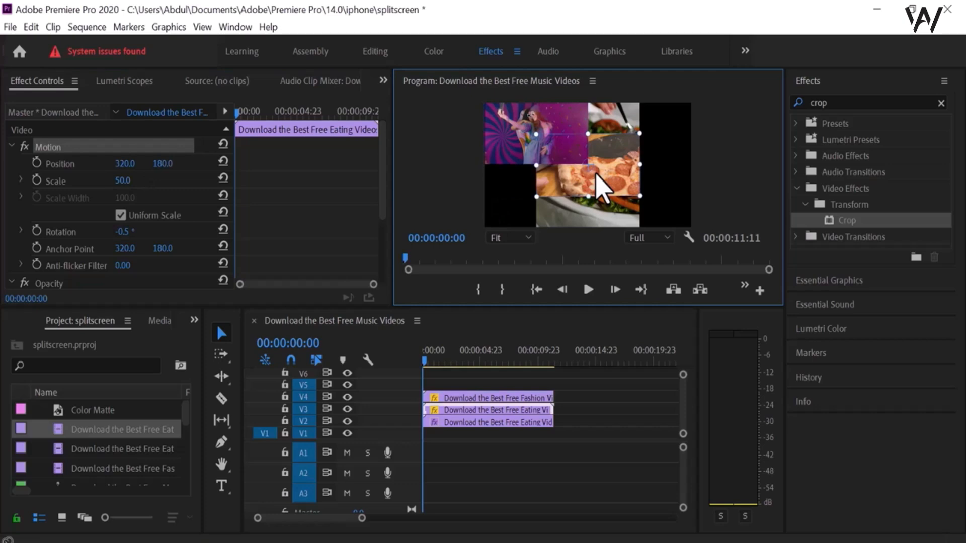
{"action": "left_click_drag", "start_coordinate": [596, 174], "coordinate": [536, 204]}
{"action": "left_click", "coordinate": [624, 204]}
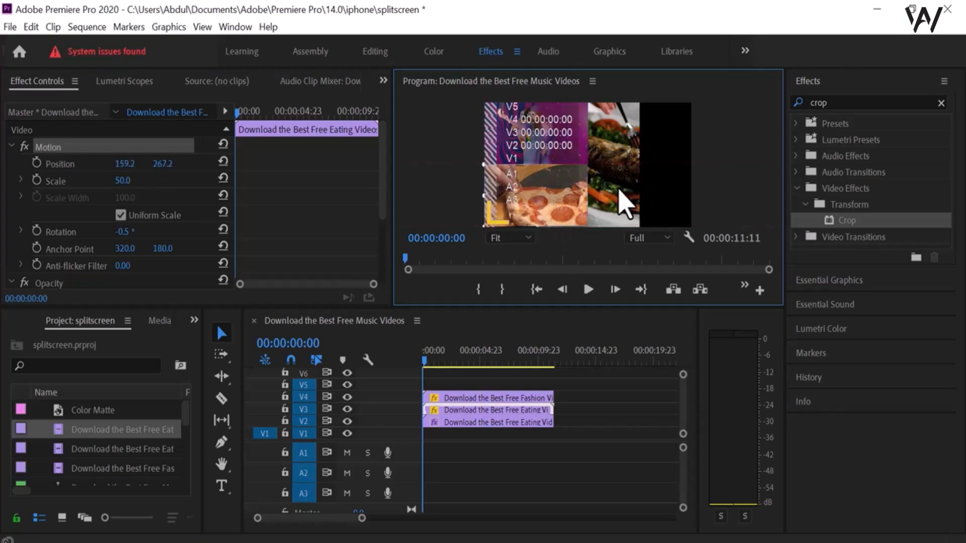
{"action": "left_click_drag", "start_coordinate": [639, 190], "coordinate": [665, 183]}
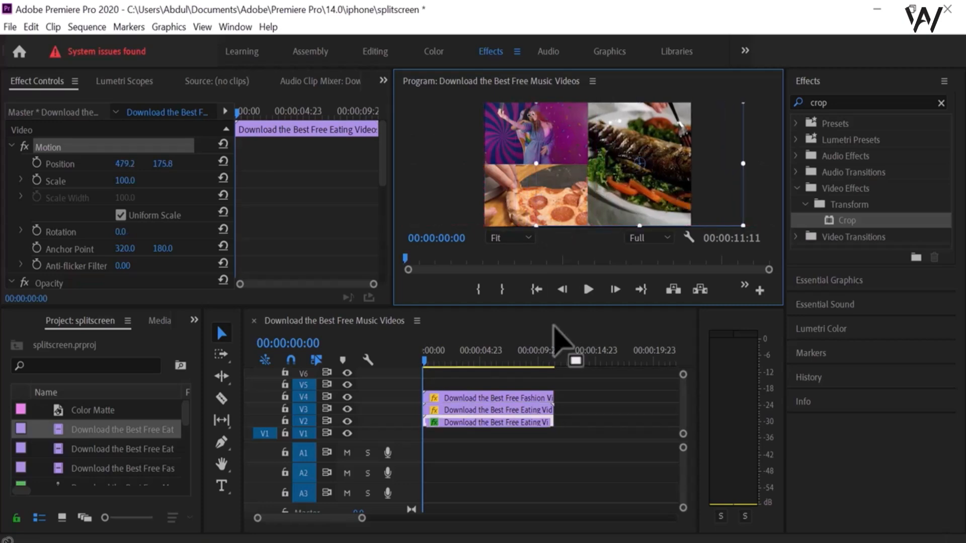
Play a short stretch of the sequence to check the three-clip layout.
{"action": "left_click", "coordinate": [587, 291]}
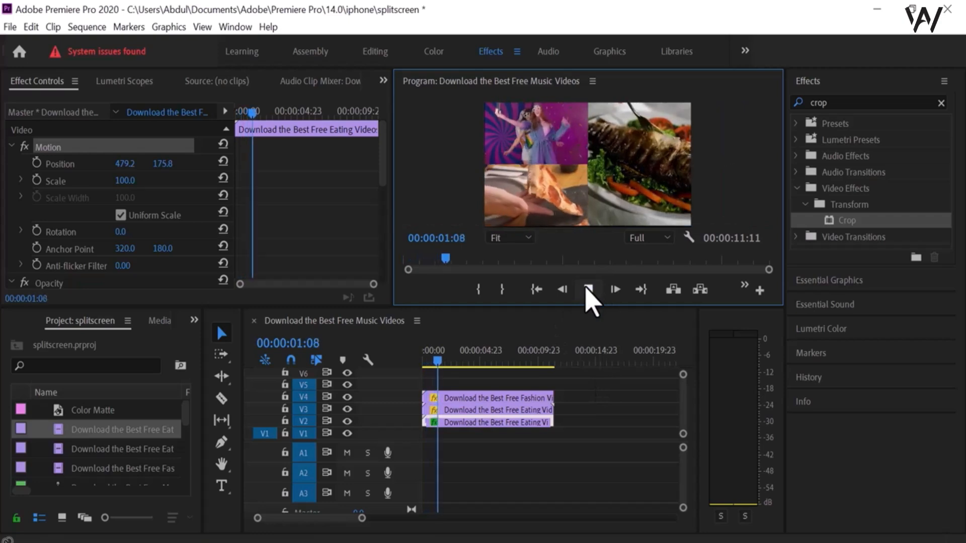
{"action": "left_click", "coordinate": [587, 291]}
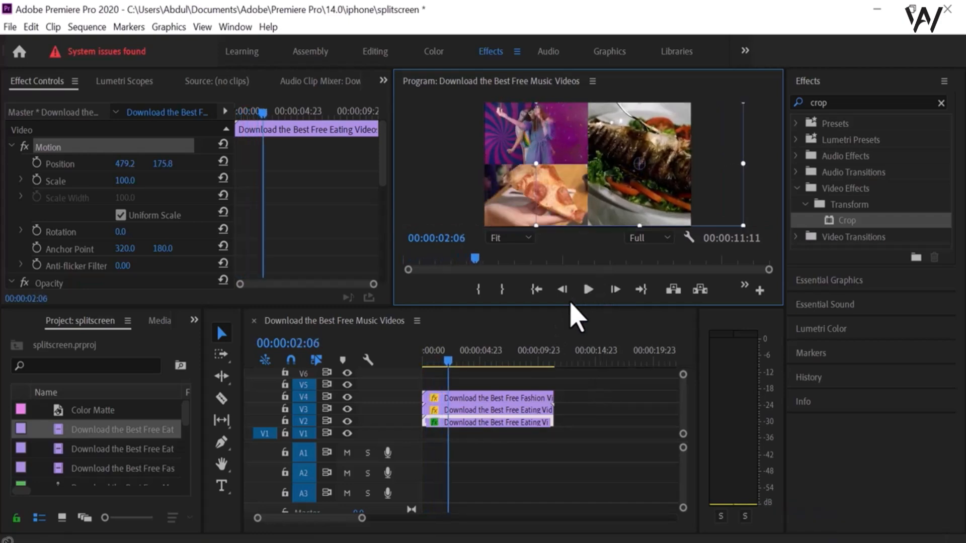
Place the Color Matte on V1 beneath the three clips, spanning their full length.
{"action": "left_click", "coordinate": [120, 411]}
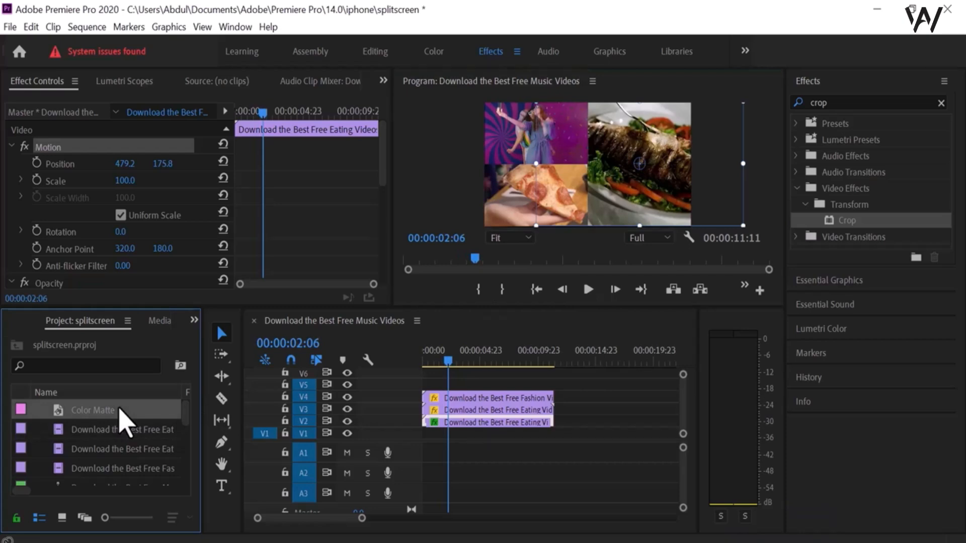
{"action": "left_click_drag", "start_coordinate": [120, 410], "coordinate": [551, 434]}
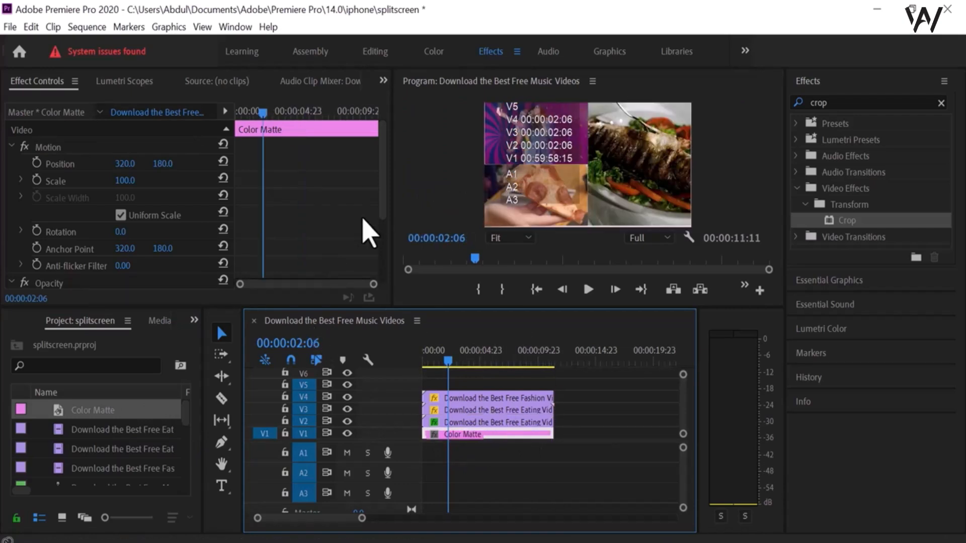
{"action": "left_click_drag", "start_coordinate": [381, 213], "coordinate": [388, 254]}
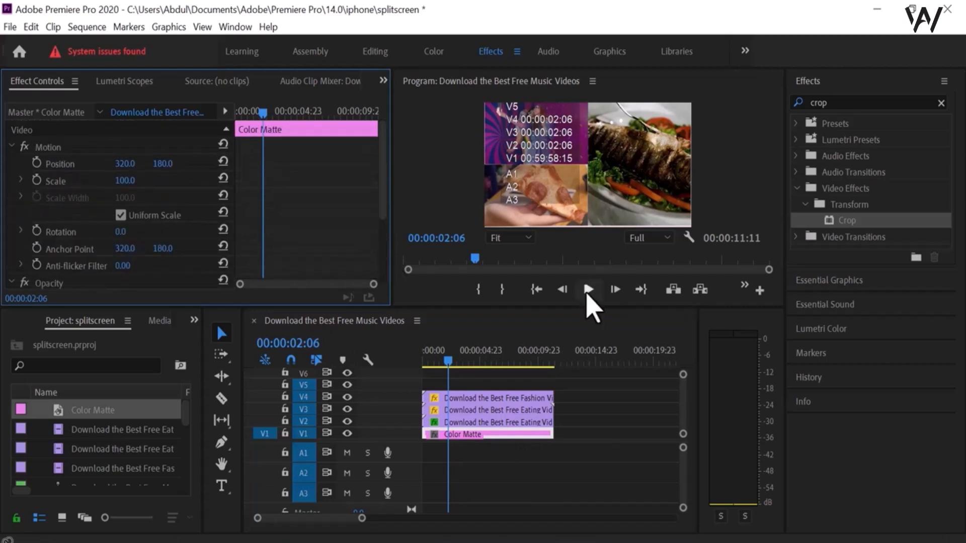
Play back the three-way split screen with the color matte behind the clips.
{"action": "left_click", "coordinate": [588, 290]}
{"action": "left_click", "coordinate": [587, 296]}
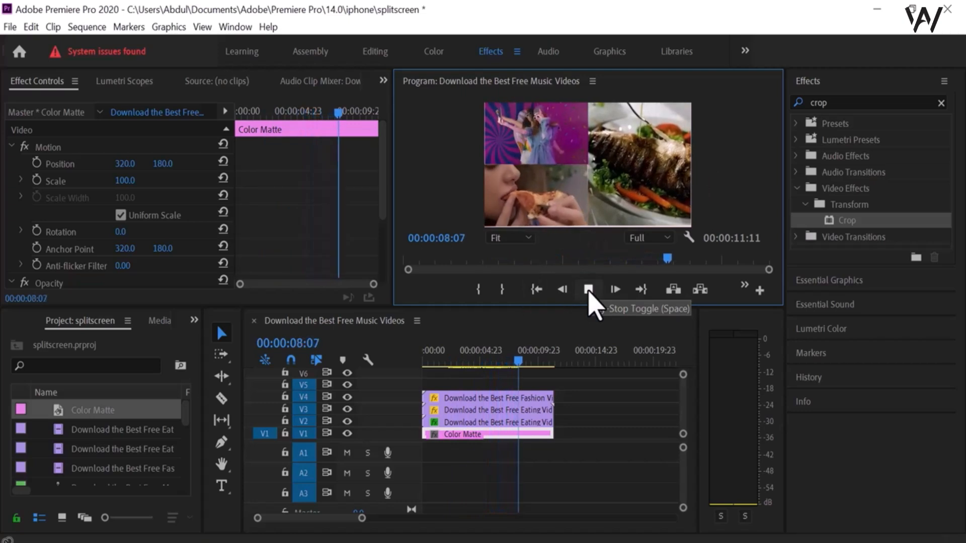
{"action": "left_click", "coordinate": [589, 293]}
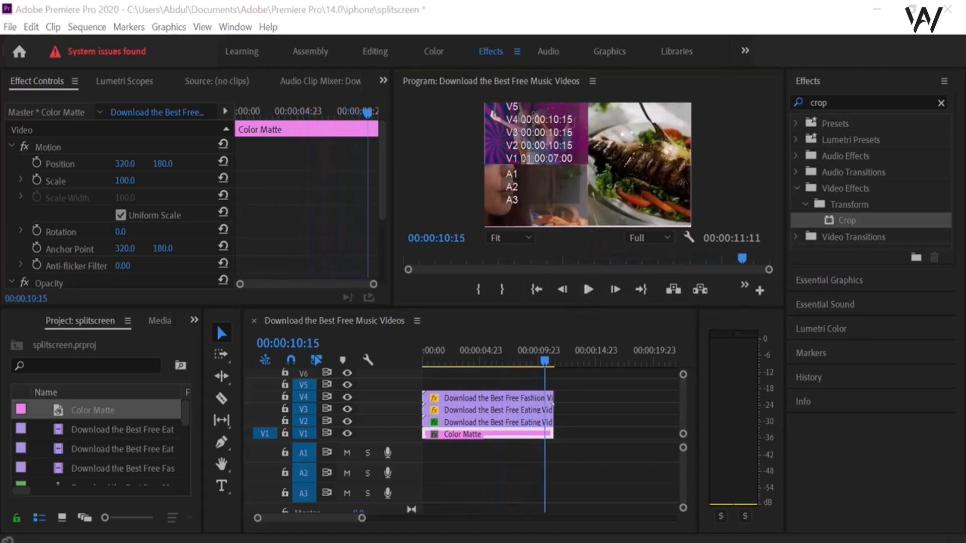